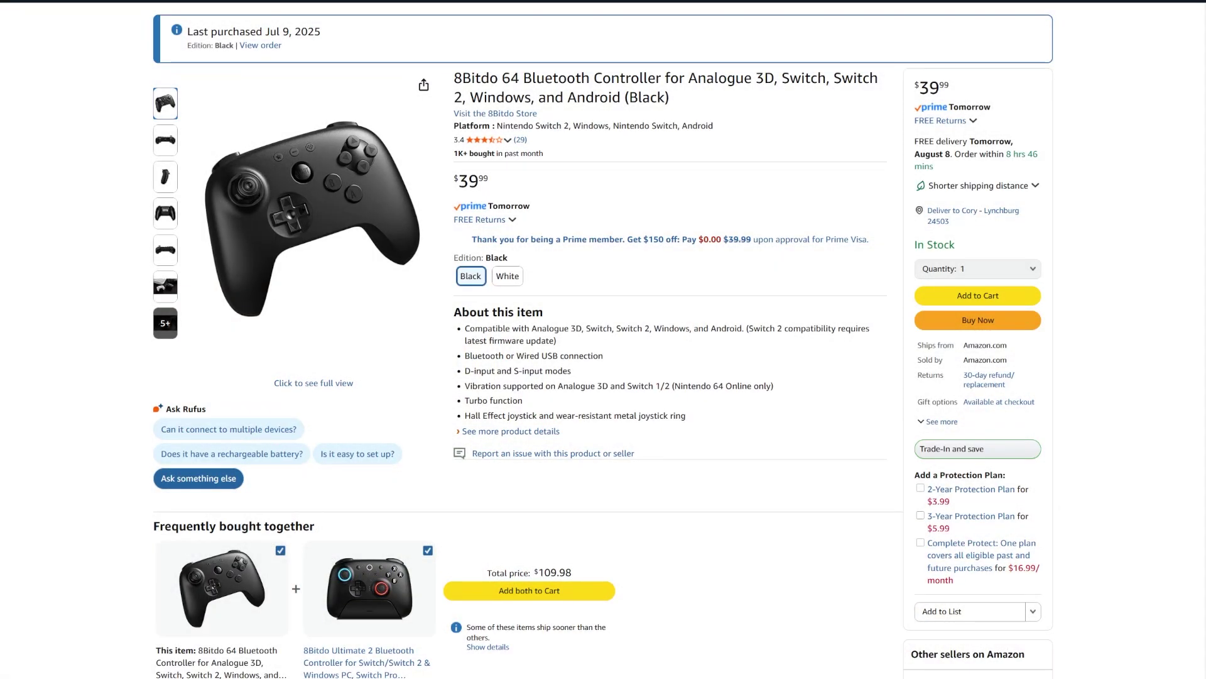
- Compare the White and Black editions, then open the Black controller's full-size photo gallery
left_click(509, 277)
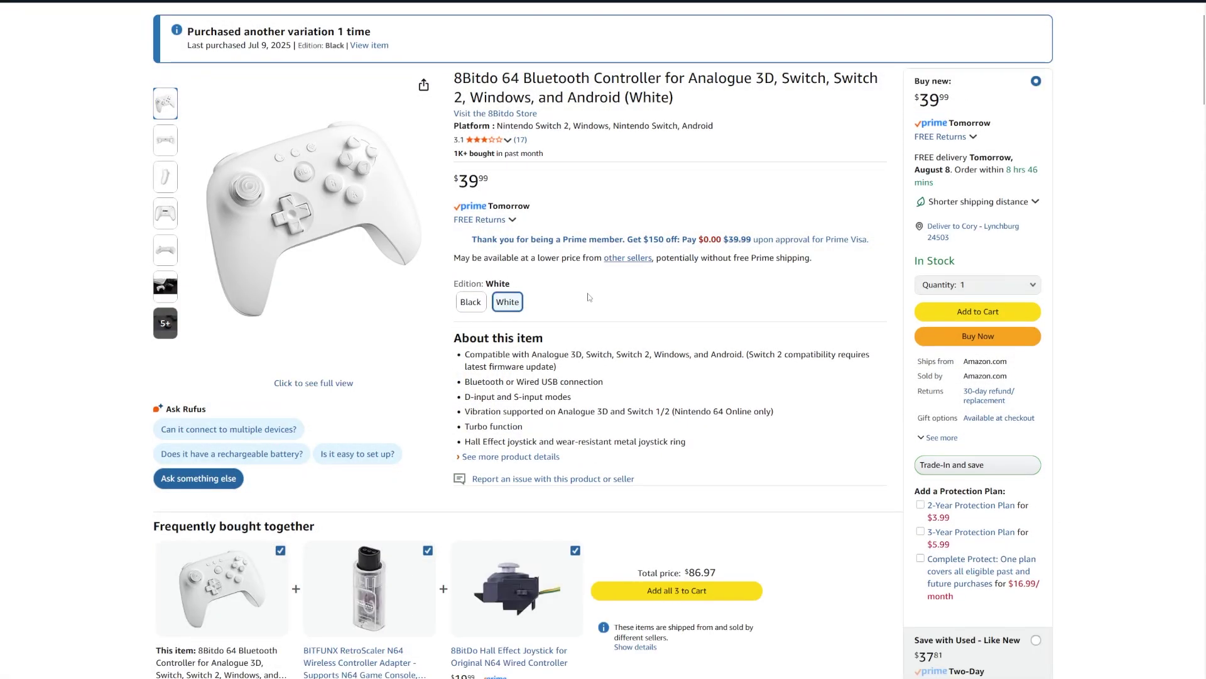
left_click(470, 302)
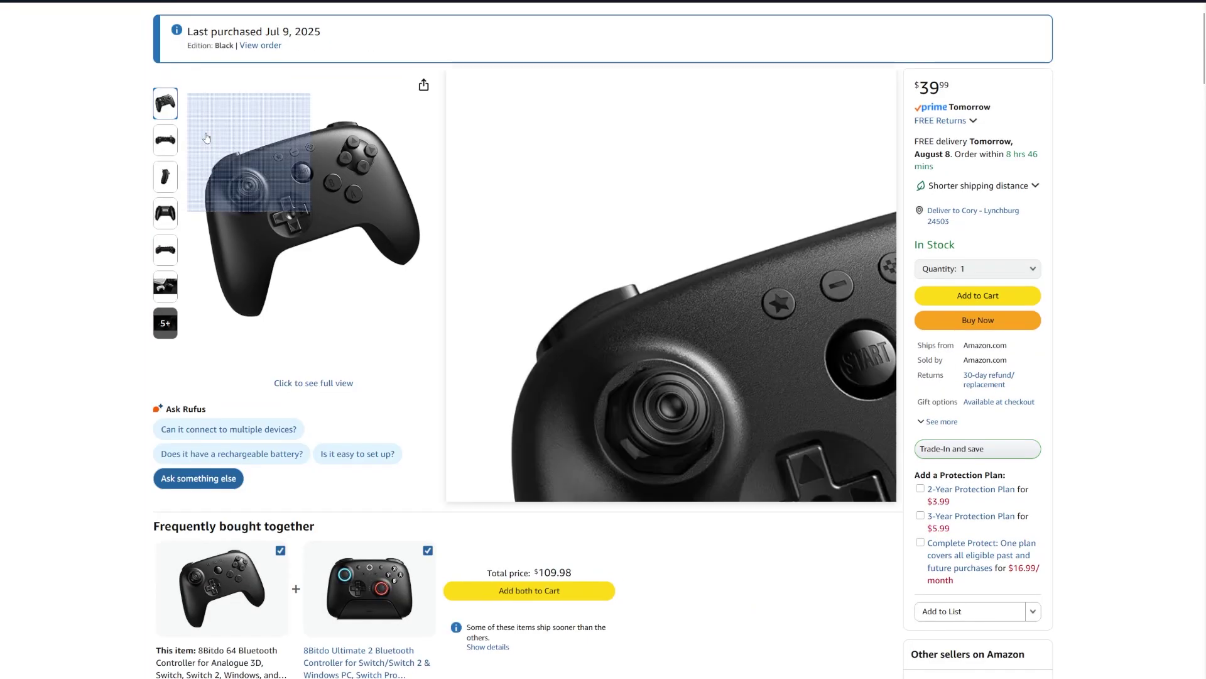
left_click(295, 182)
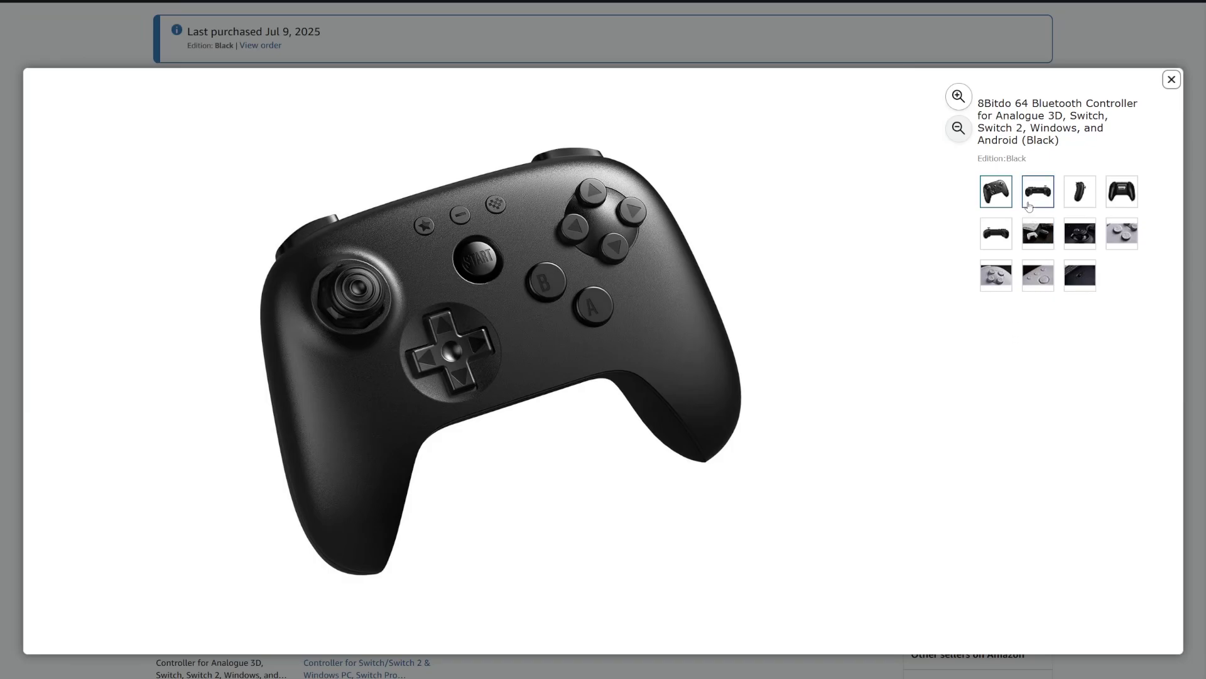
- Page through the photos: shoulder buttons, side, back, bottom edge, consoles, thumbstick and B/A buttons
left_click(1029, 206)
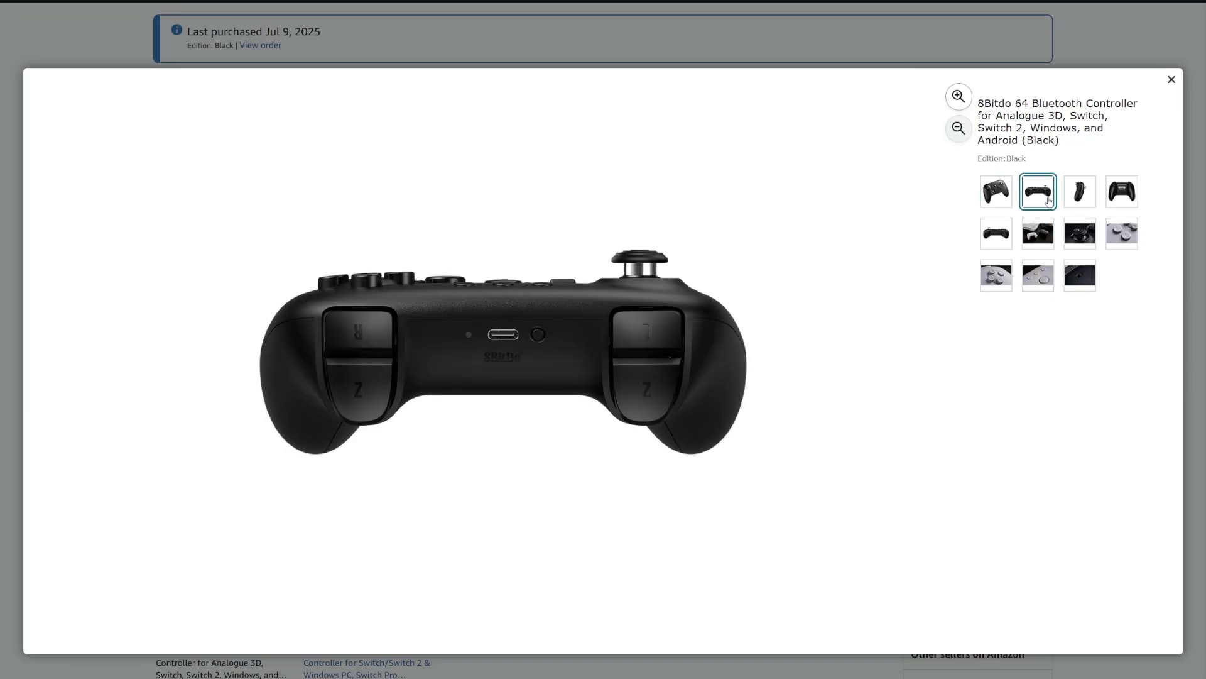
left_click(1078, 206)
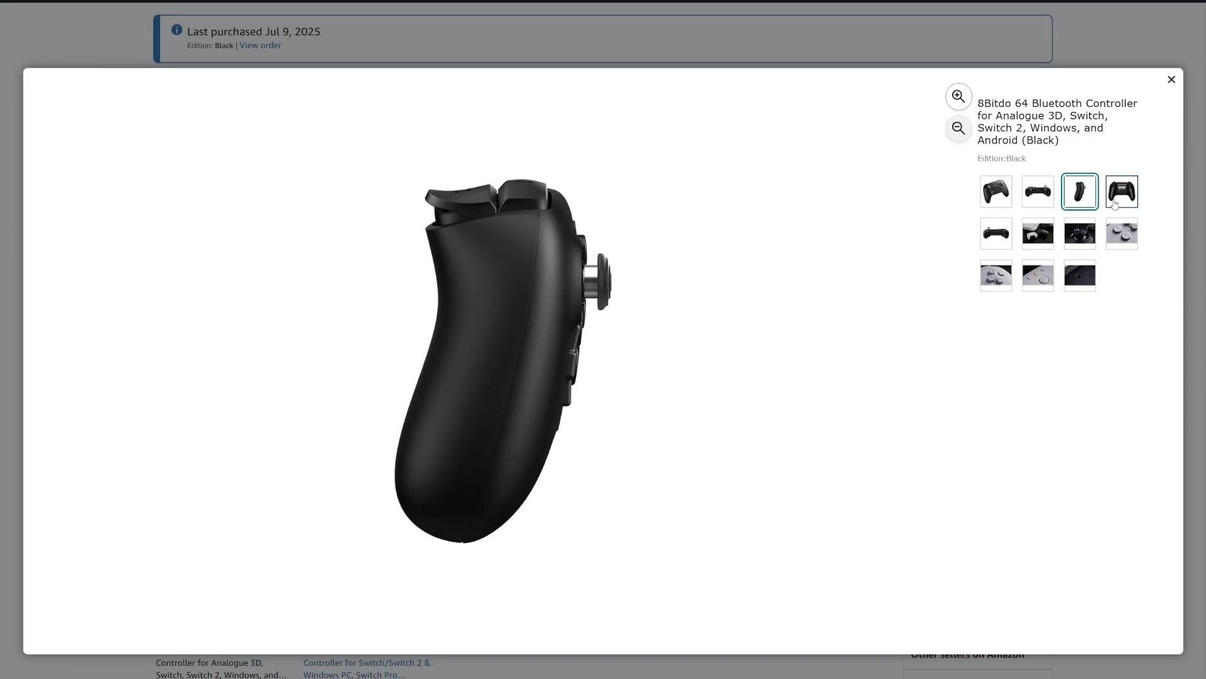
left_click(1114, 204)
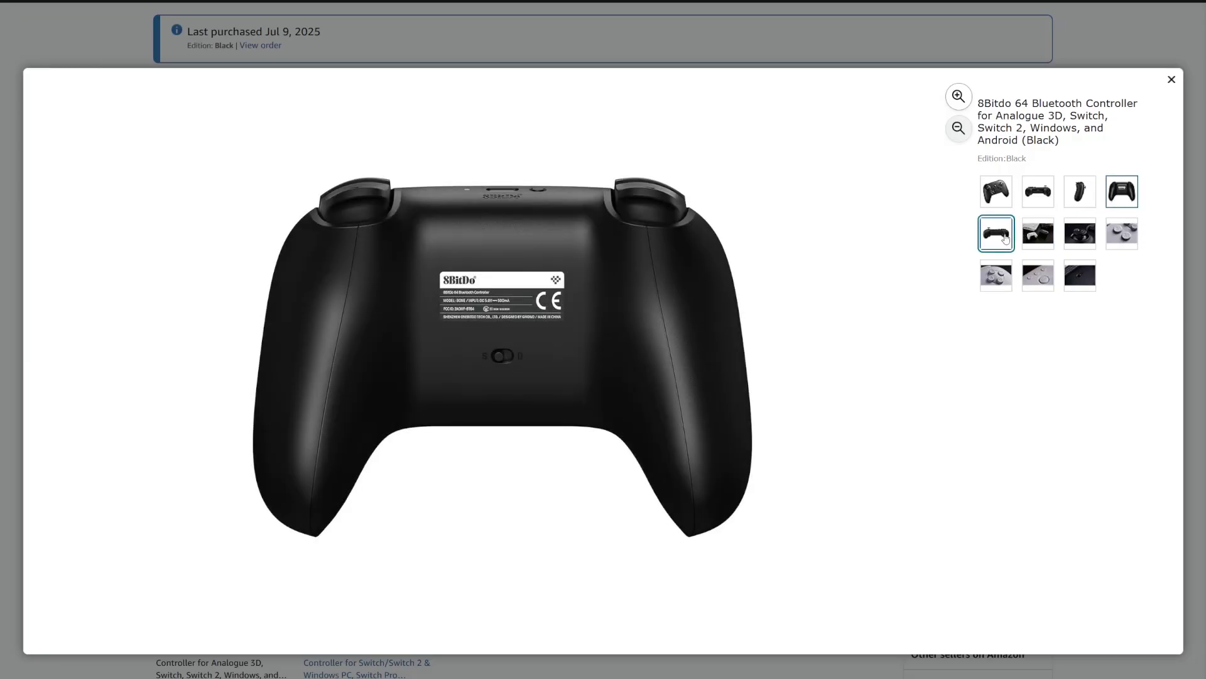
left_click(1006, 238)
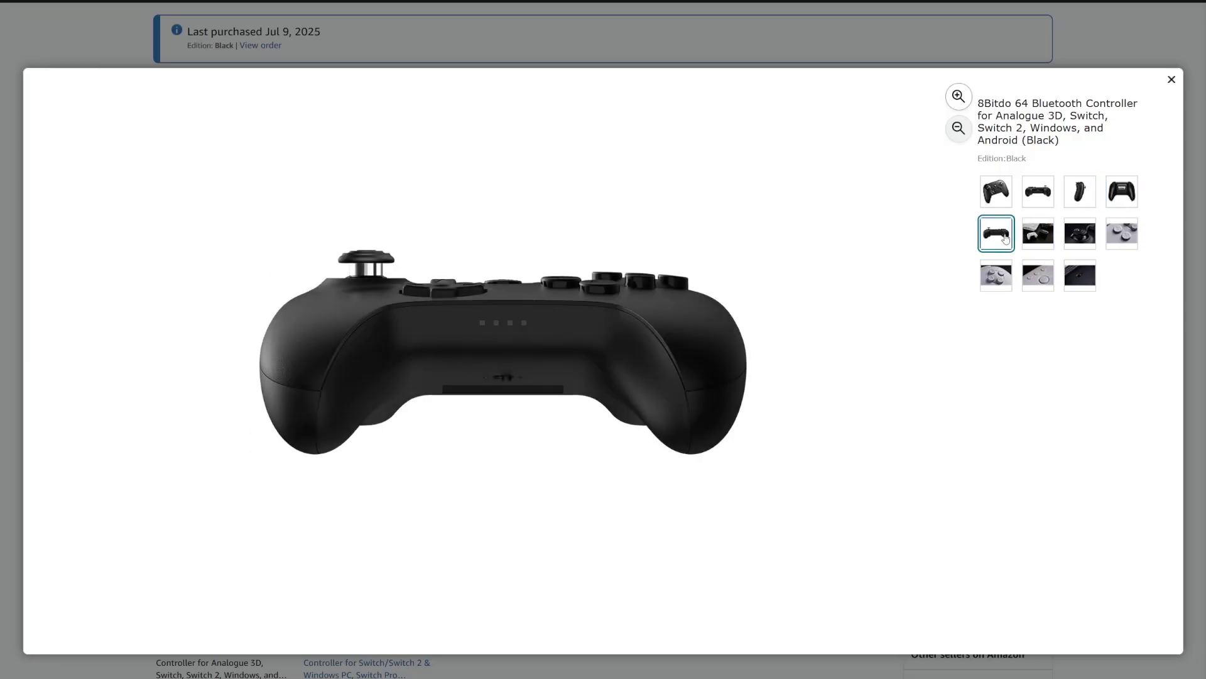
left_click(1047, 237)
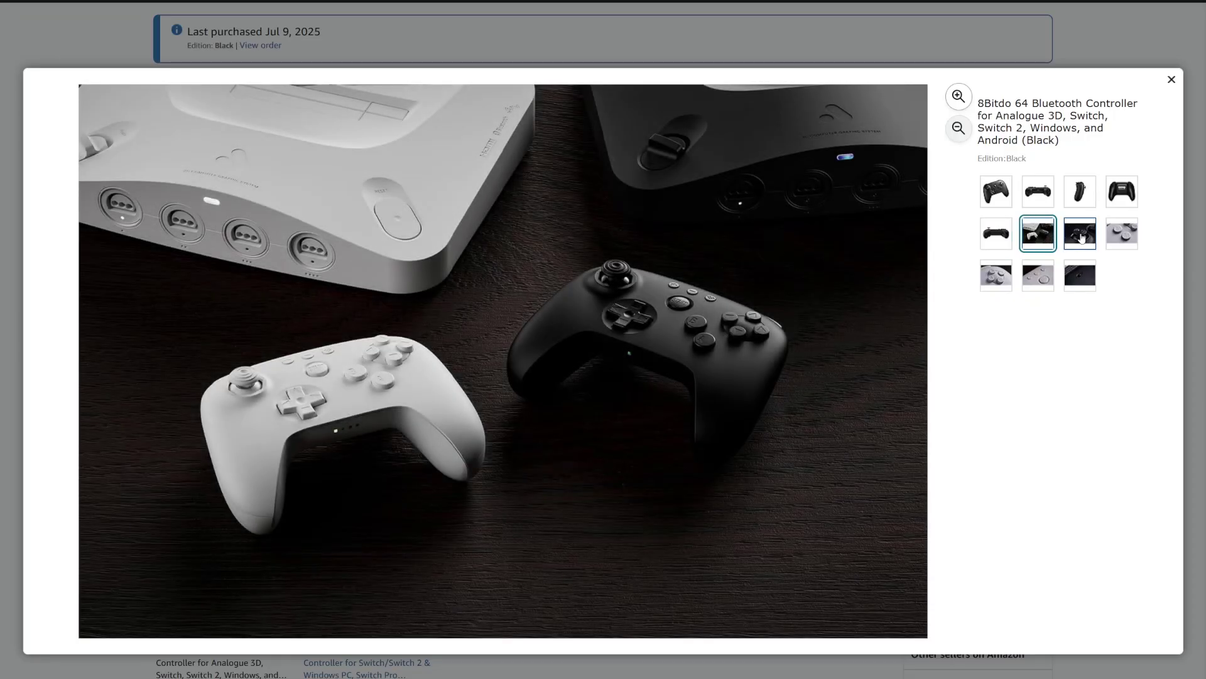
left_click(1081, 237)
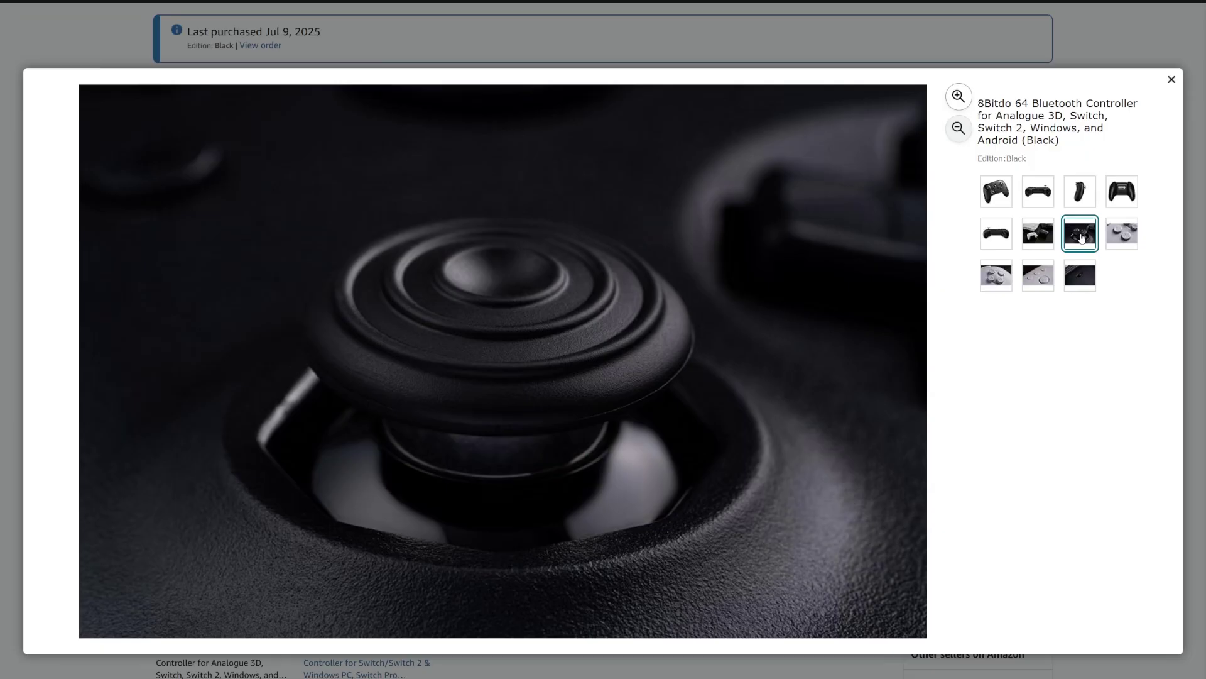
left_click(1122, 241)
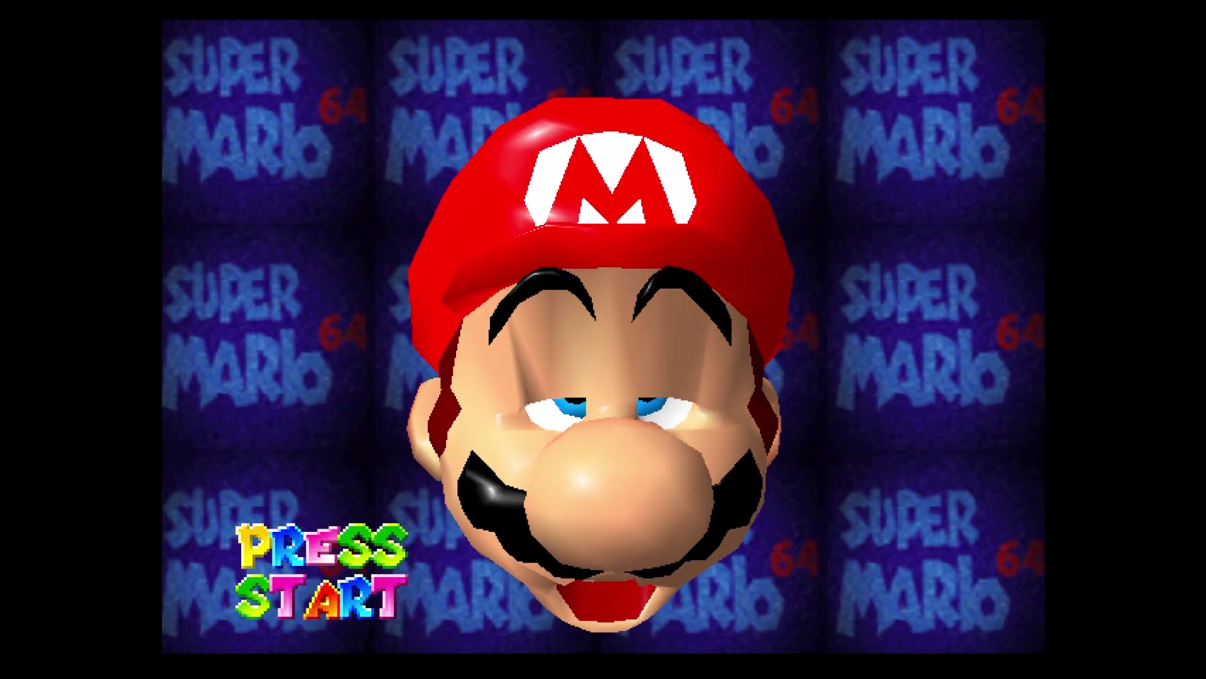
- Open the Quick Menu with F1, enter Controls, then open Port 1 Controls
key("F1")
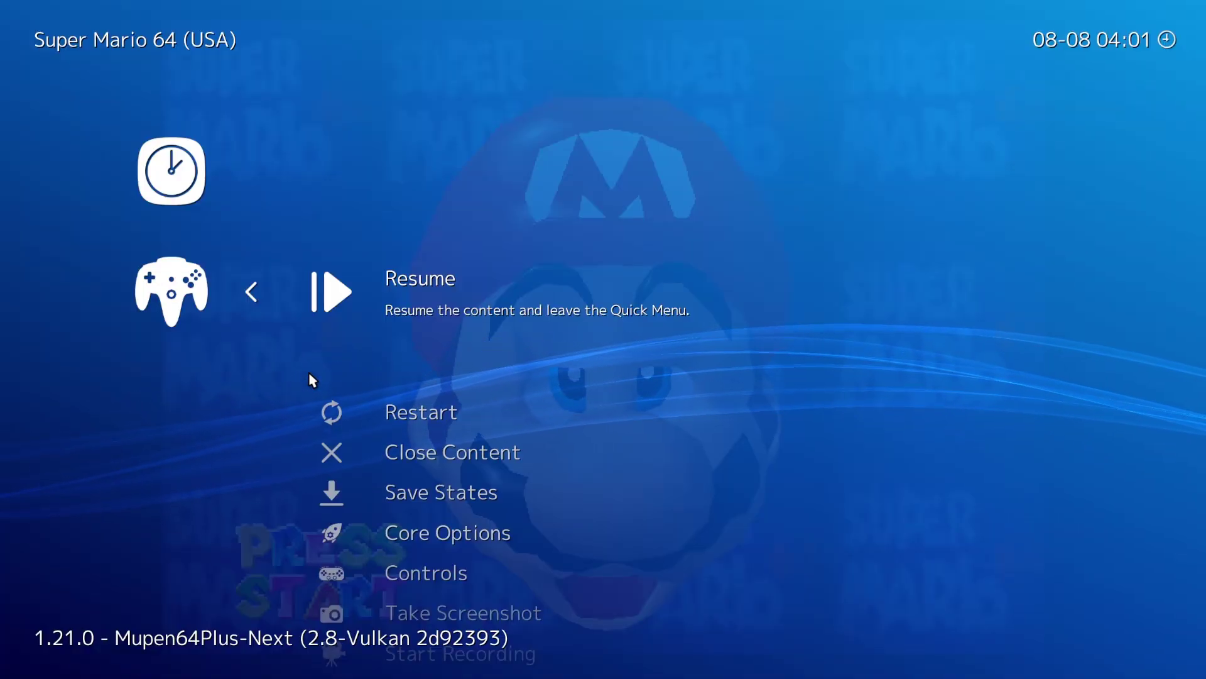
key("Down")
key("Down")
key("Down")
key("Down")
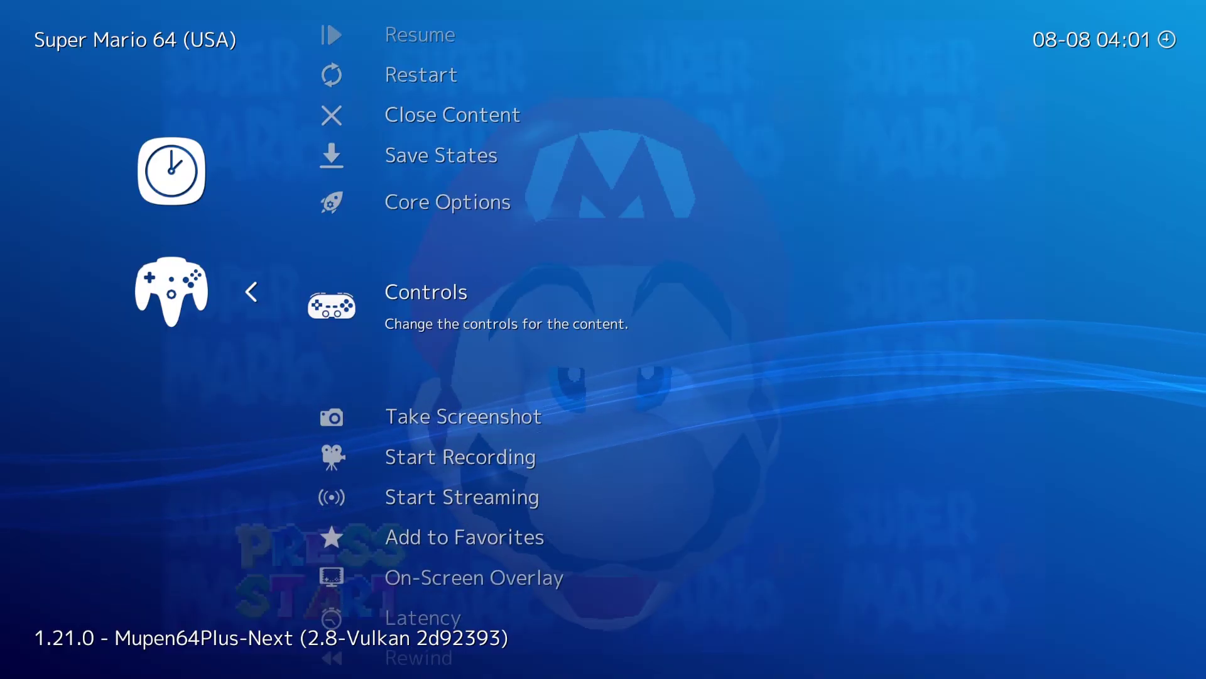
key("Return")
key("Down")
key("Down")
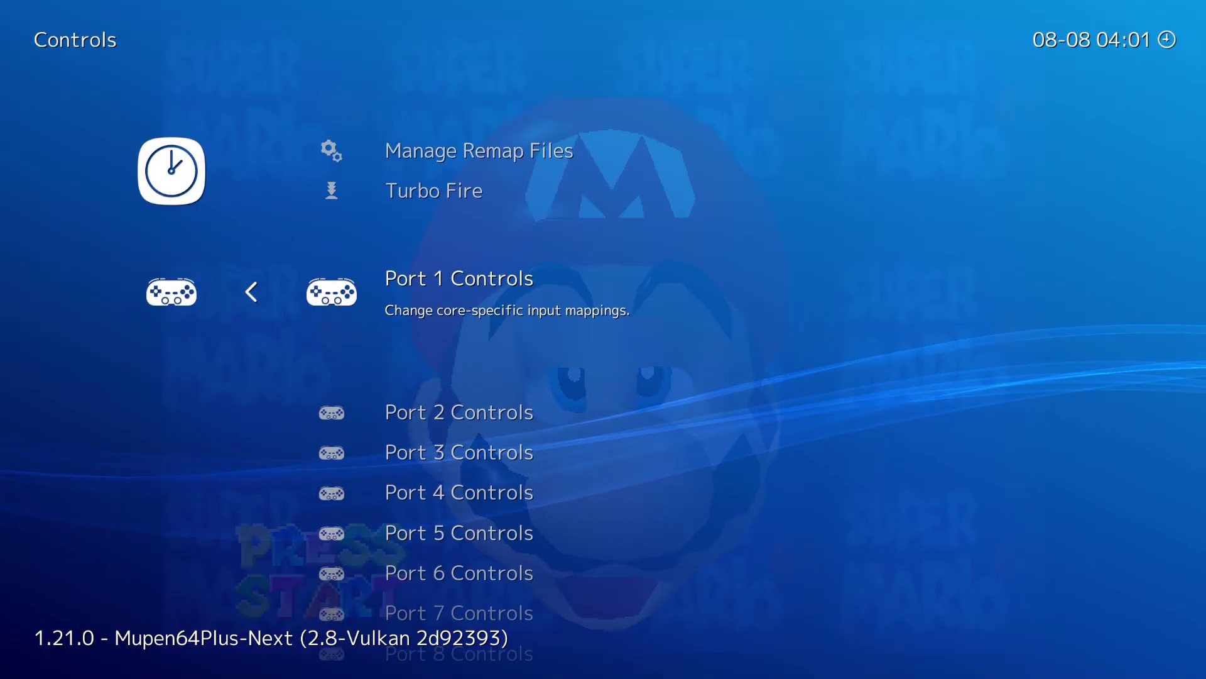
key("Return")
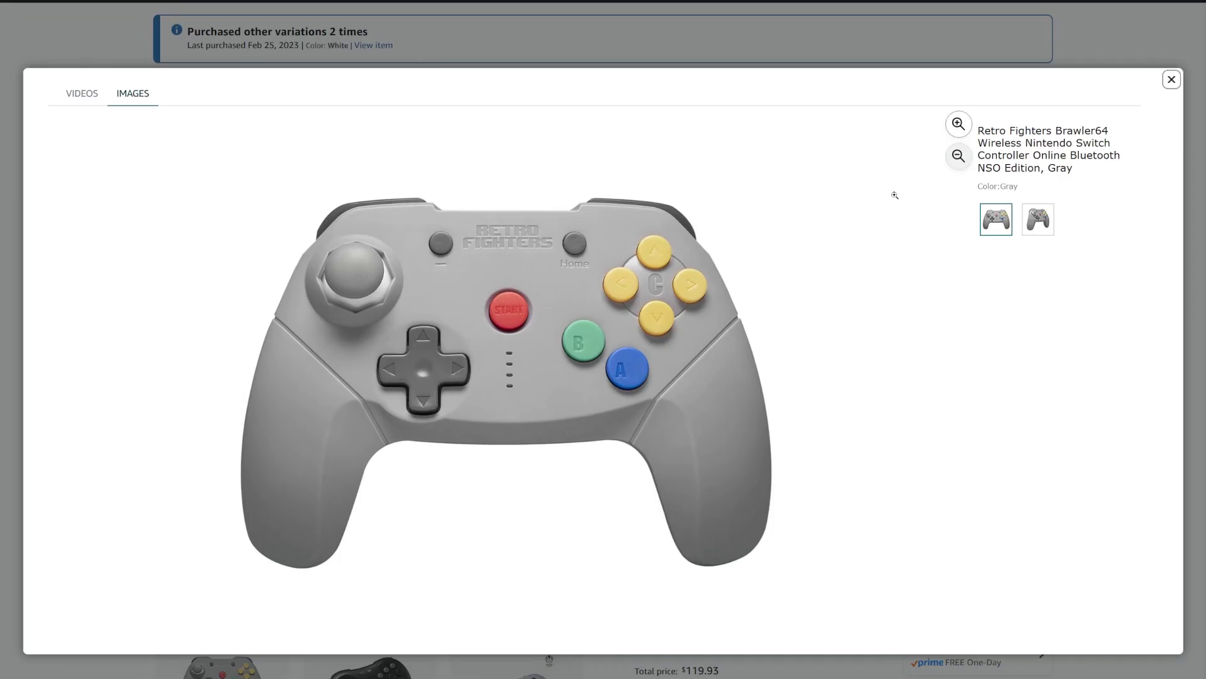
- View the Brawler64's angled photo, then close the photo viewer
left_click(1045, 232)
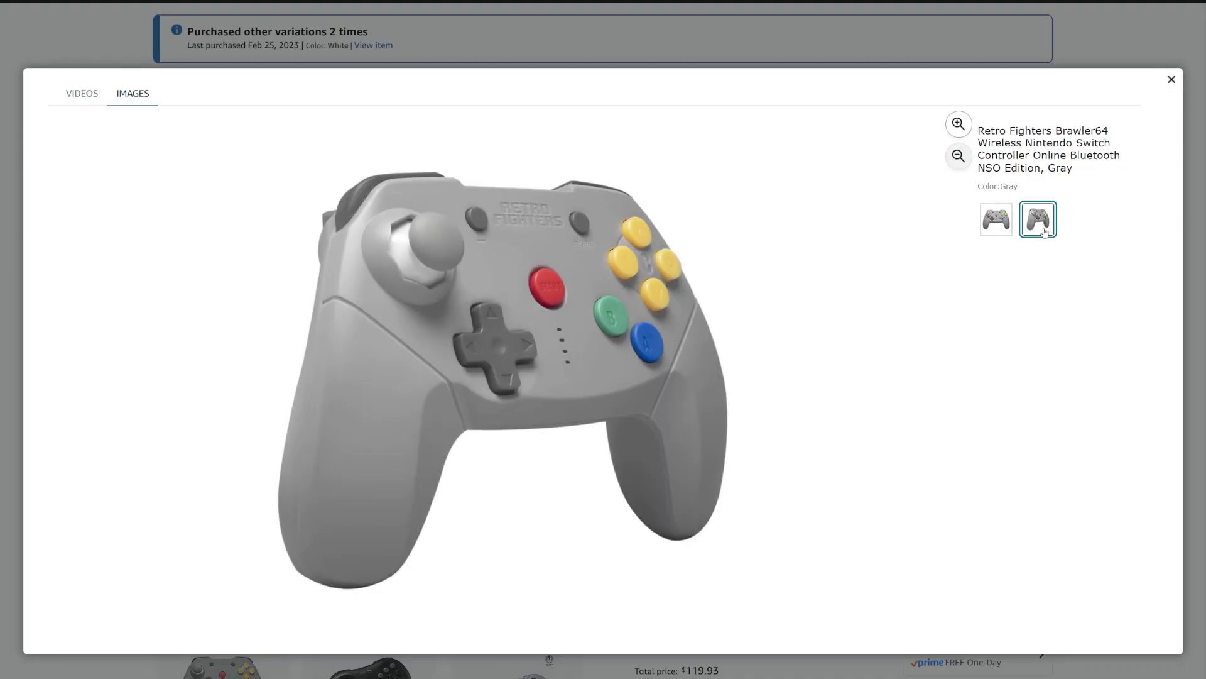
left_click(1172, 85)
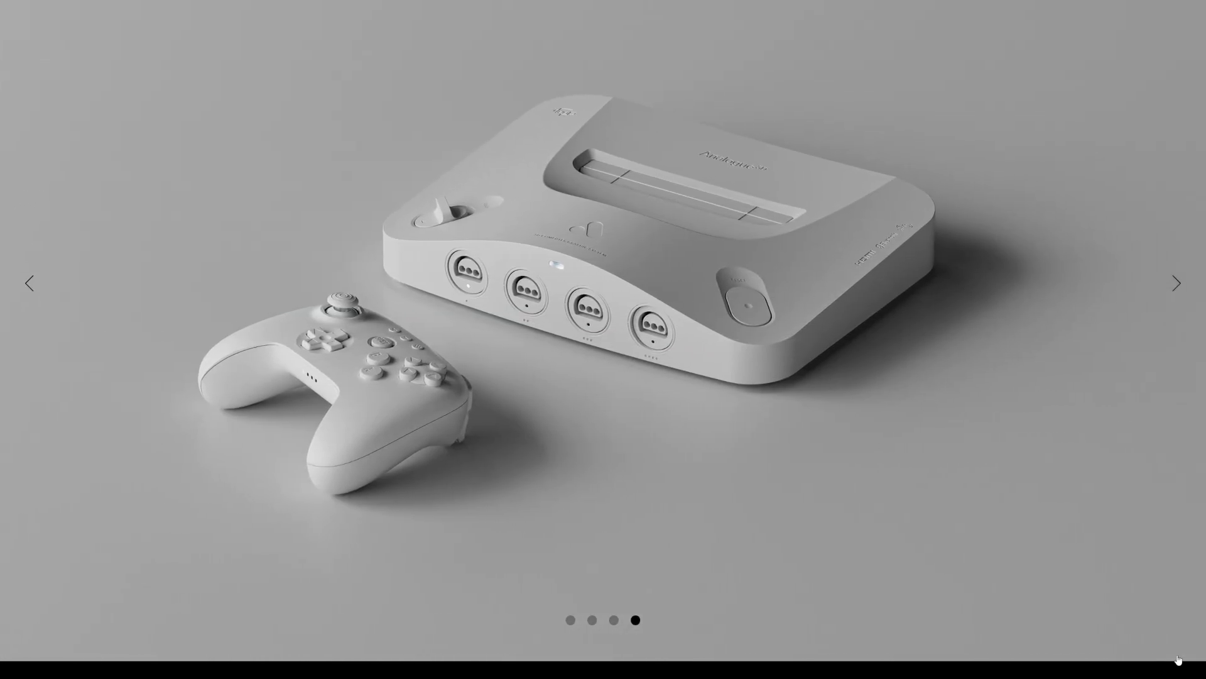
- Scroll the Analogue 3D page past the 8BitDo 64 Controller section to the 3DOS screenshots
scroll(1178, 659, "down", 10)
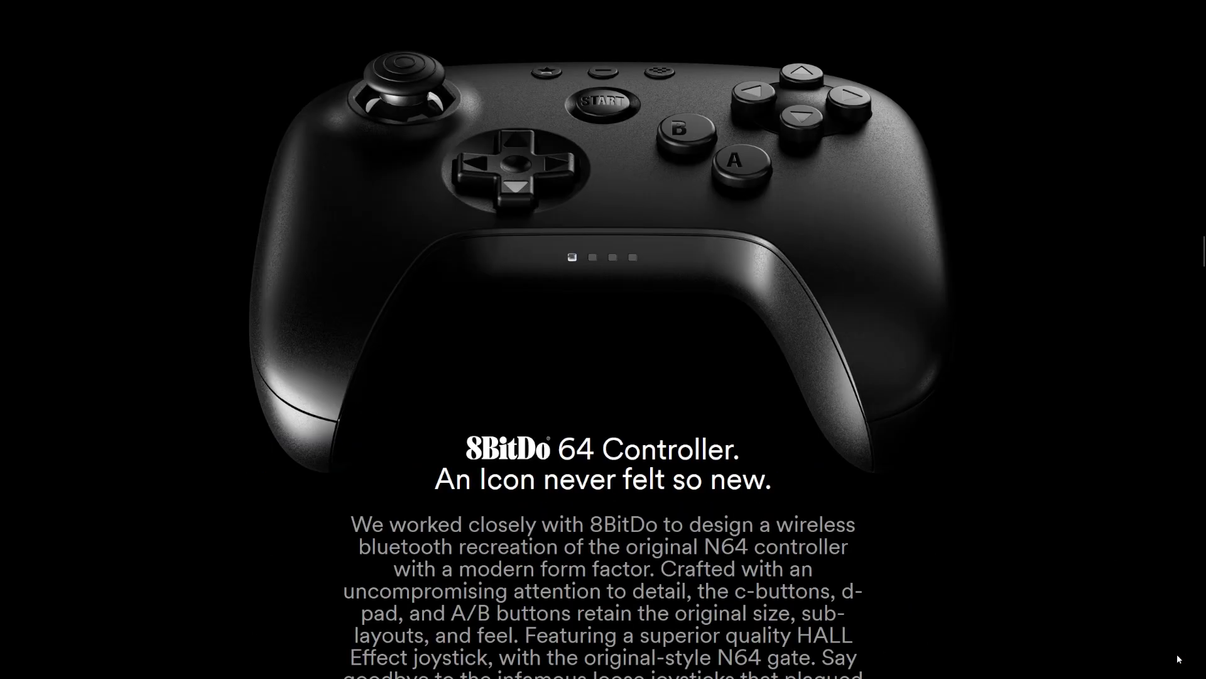
scroll(1178, 658, "down", 3)
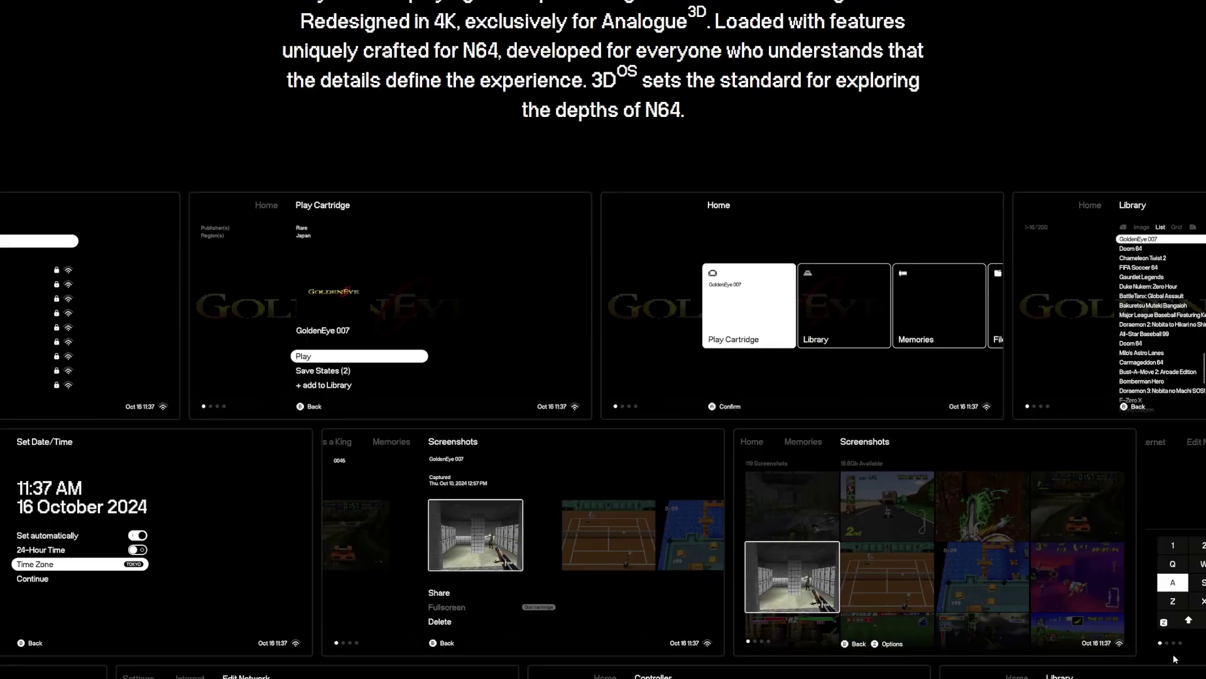
scroll(1175, 659, "down", 1)
scroll(1174, 658, "down", 1)
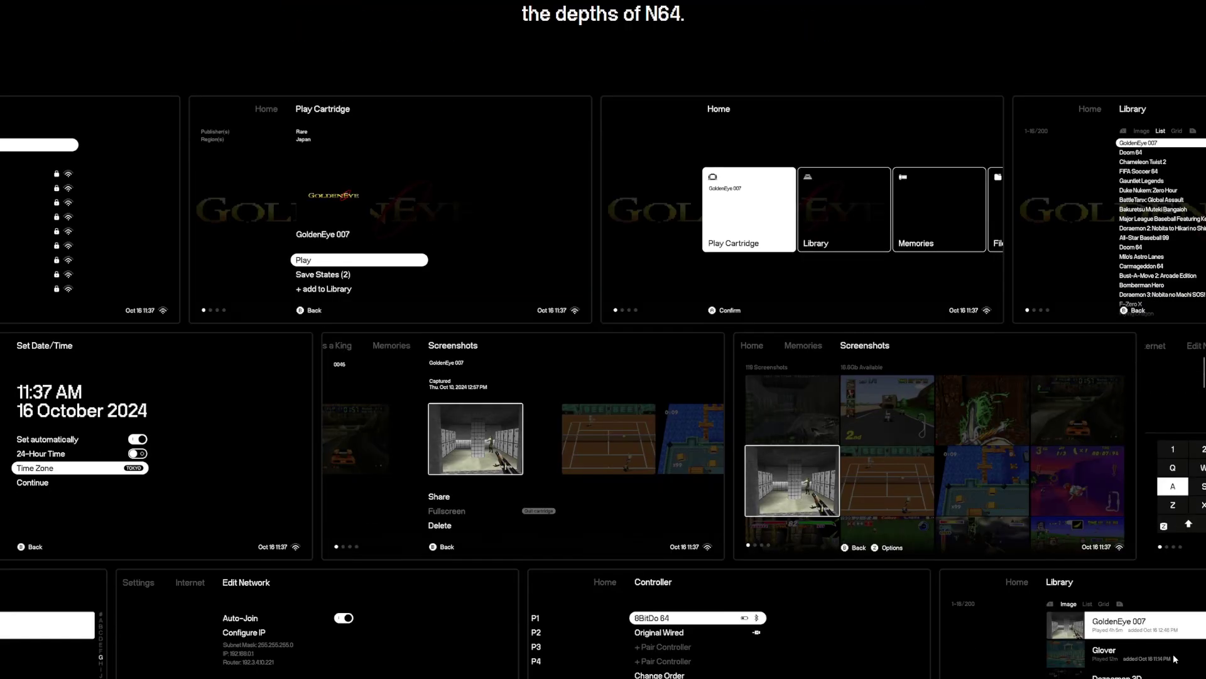
scroll(1174, 658, "down", 1)
scroll(1173, 659, "down", 2)
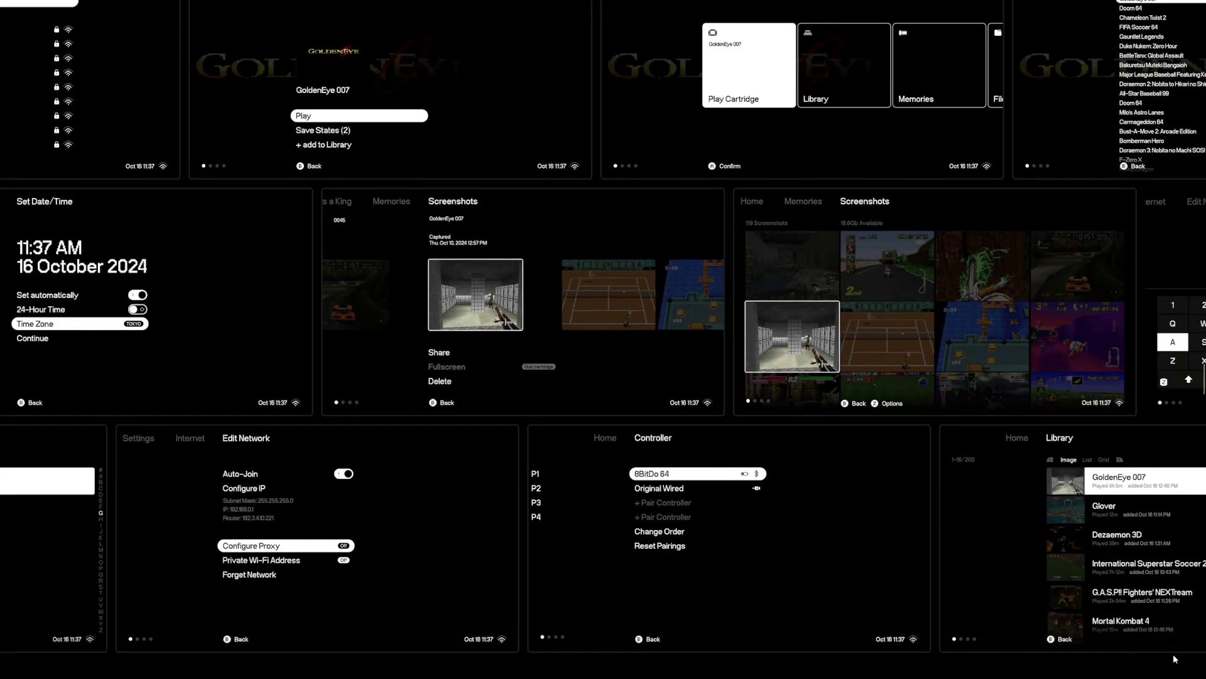
scroll(1173, 658, "down", 5)
scroll(1174, 657, "down", 7)
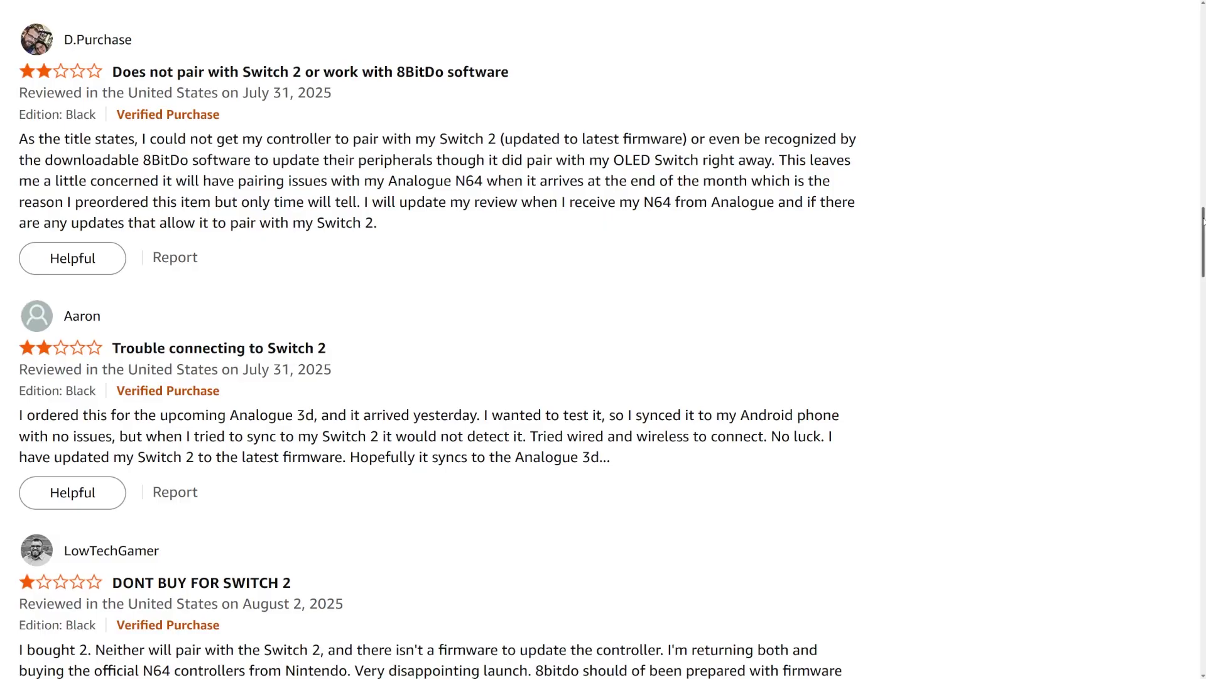
- Drag down the customer reviews to the one-star Switch 2 compatibility reports
left_click_drag(1203, 219, 1204, 253)
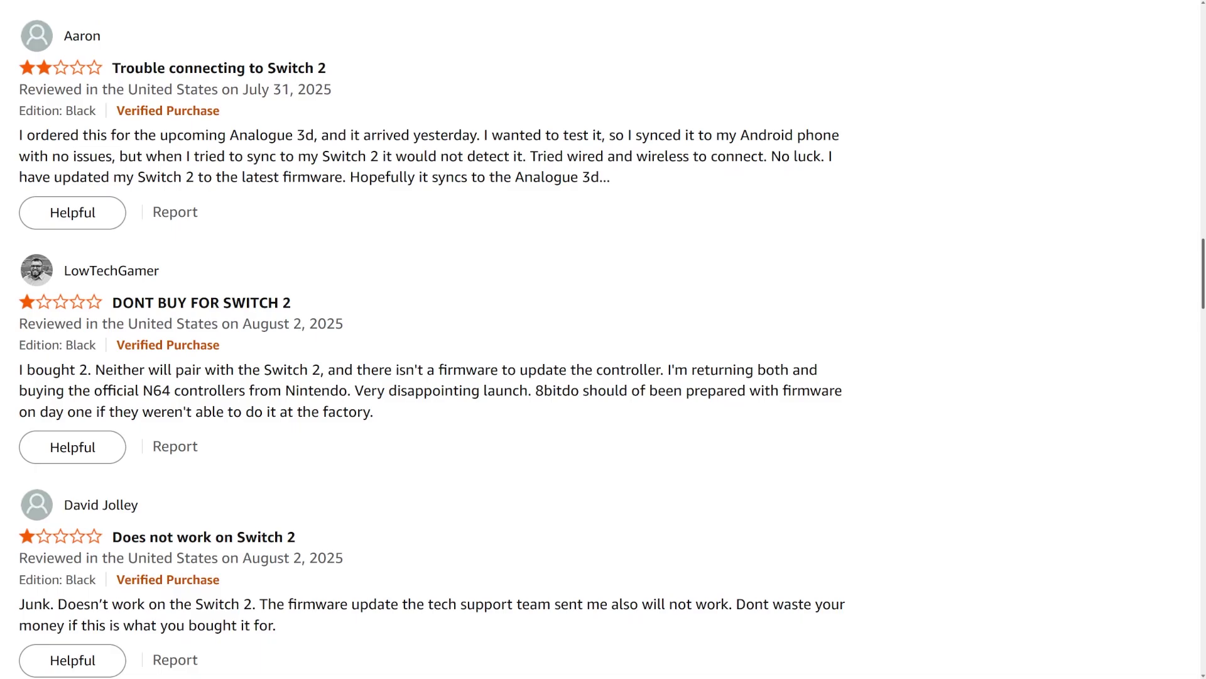
left_click_drag(1204, 254, 1202, 280)
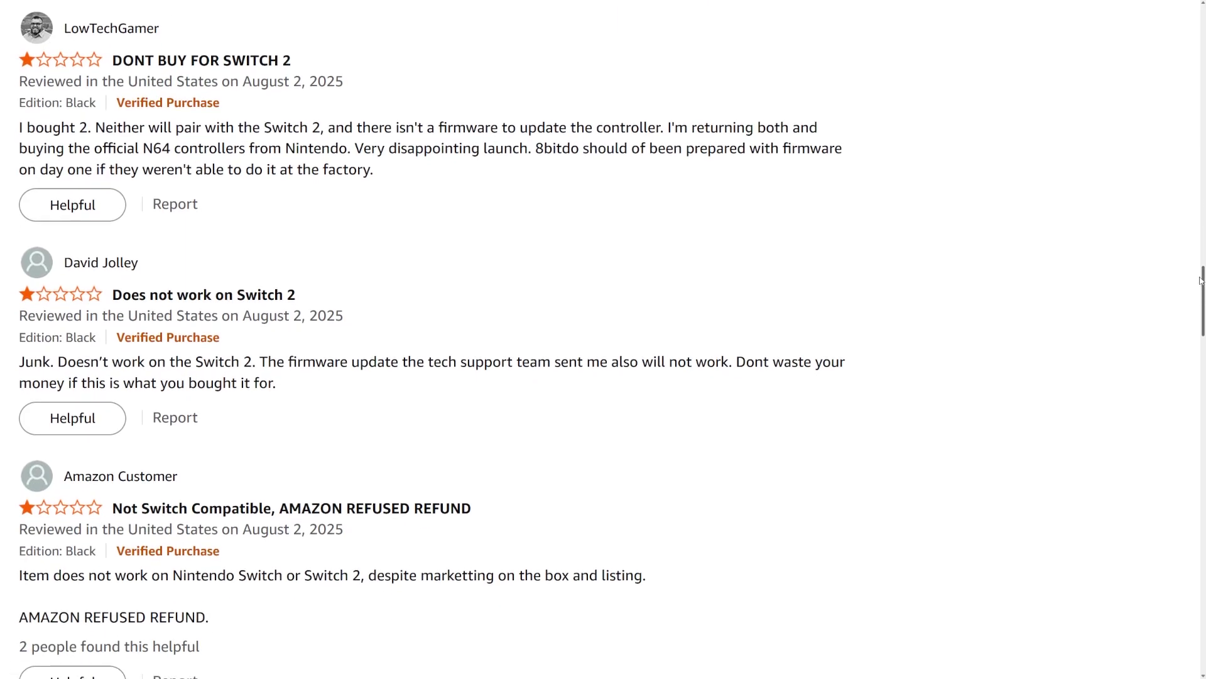
left_click_drag(1201, 281, 1201, 309)
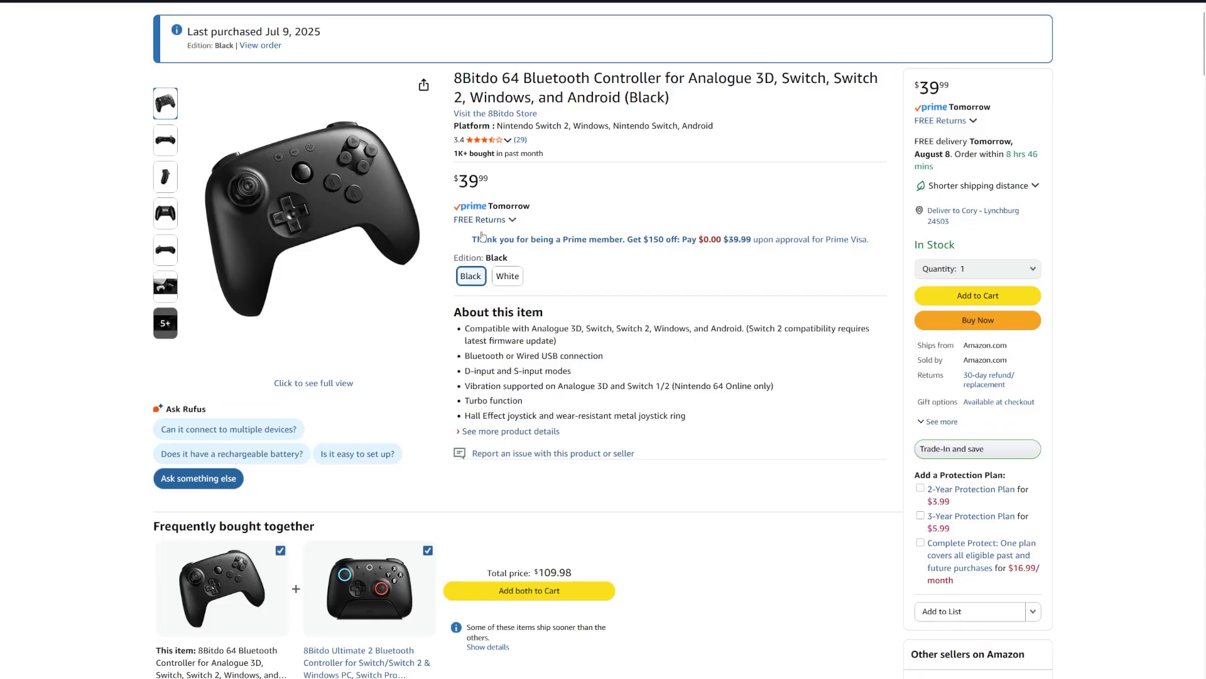
- Compare the White and Black editions, then open the Black controller's photo gallery
left_click(510, 277)
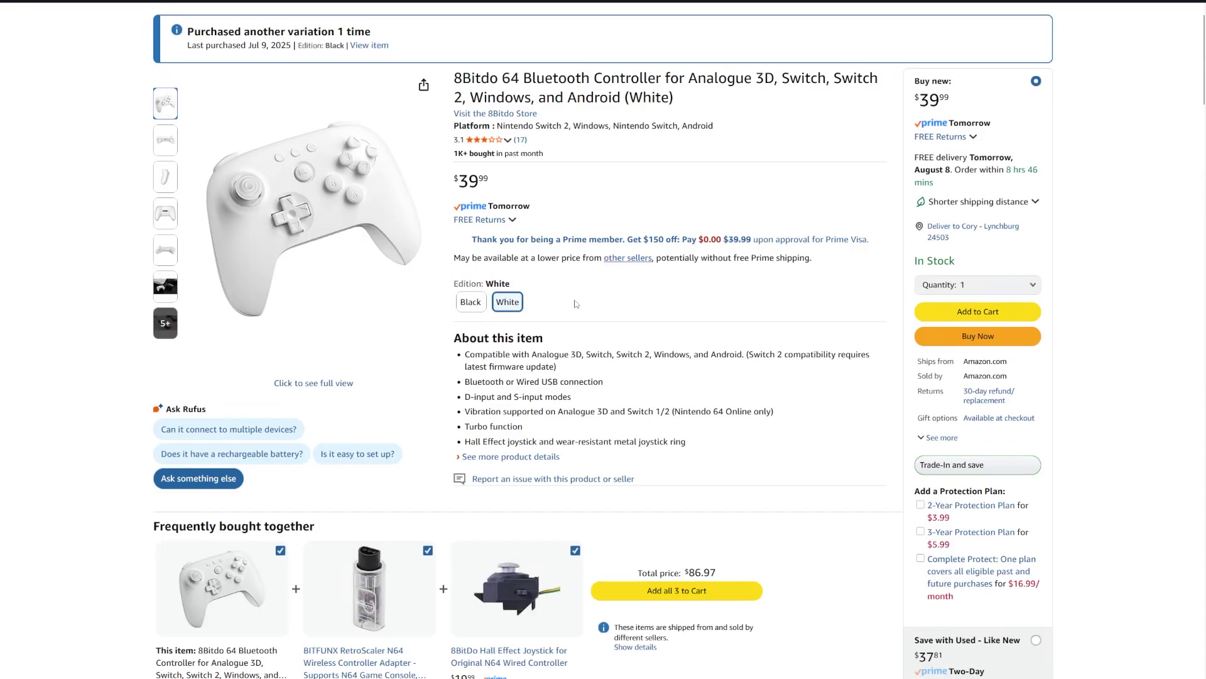
left_click(468, 302)
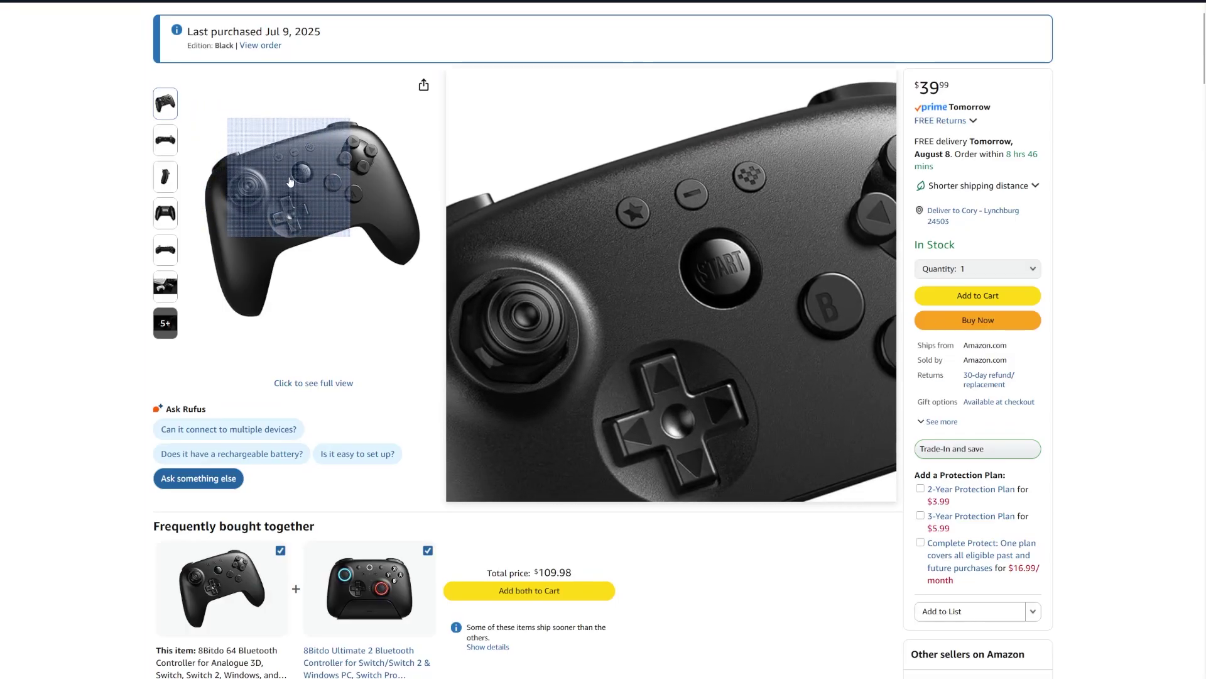
left_click(277, 207)
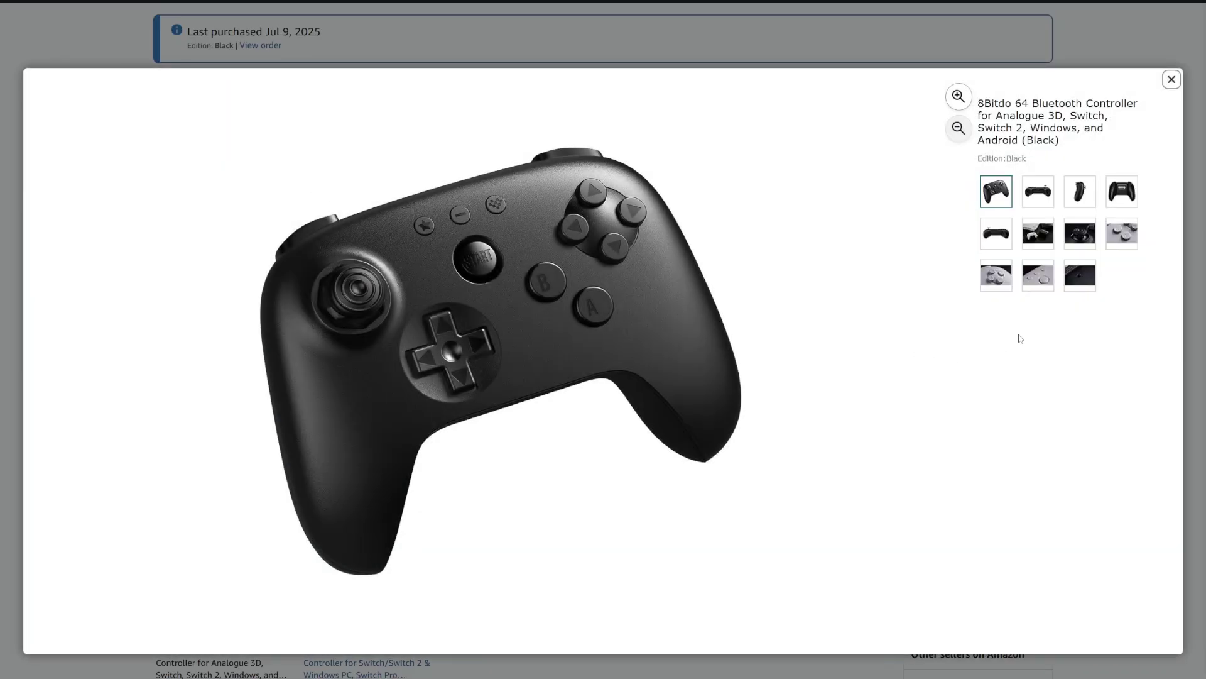
- Page through the back, side view and fourth product photos
left_click(1029, 206)
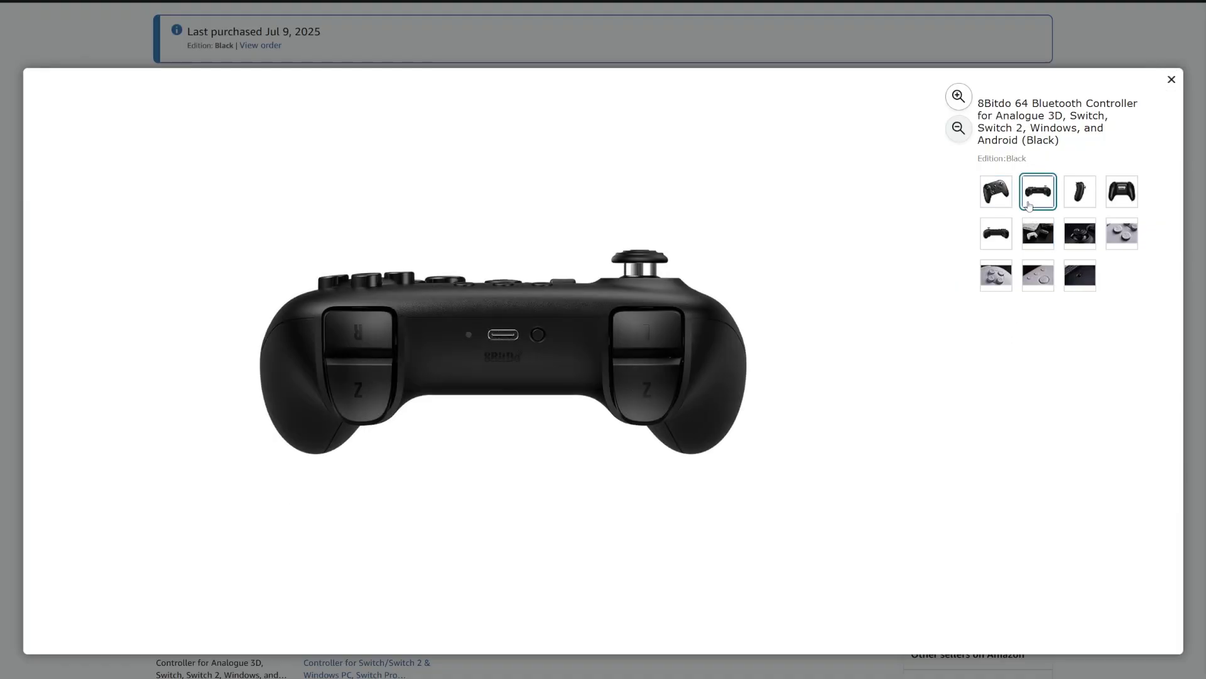
left_click(1078, 202)
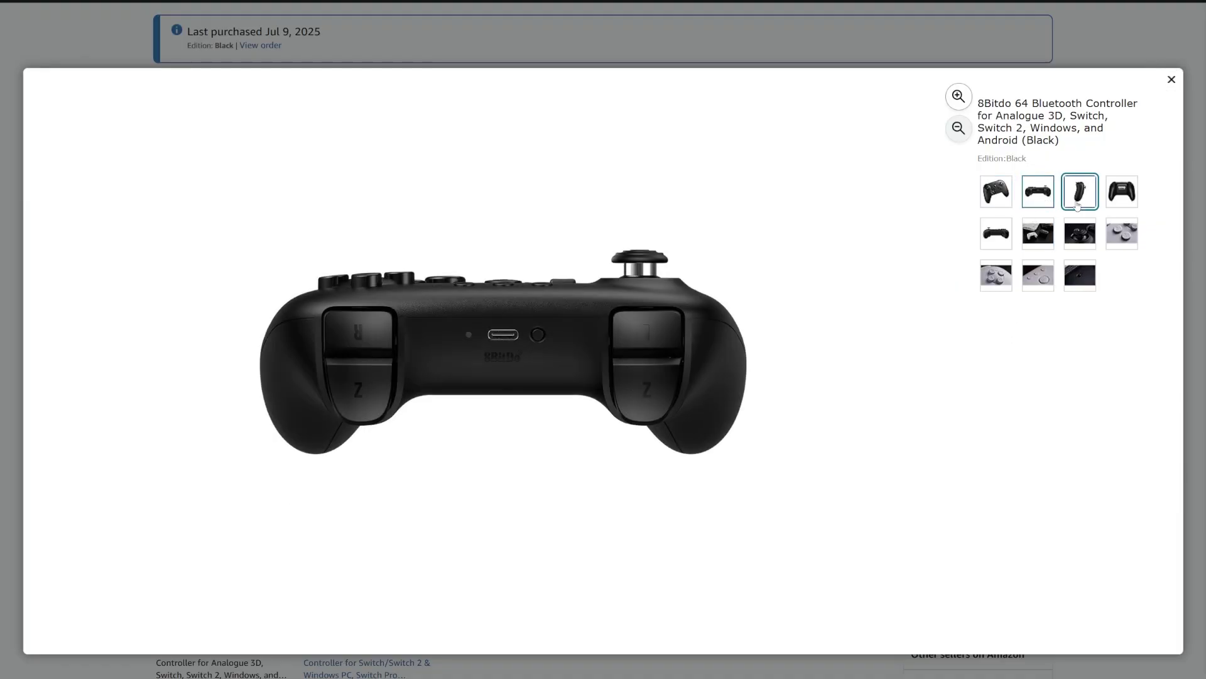
left_click(1115, 203)
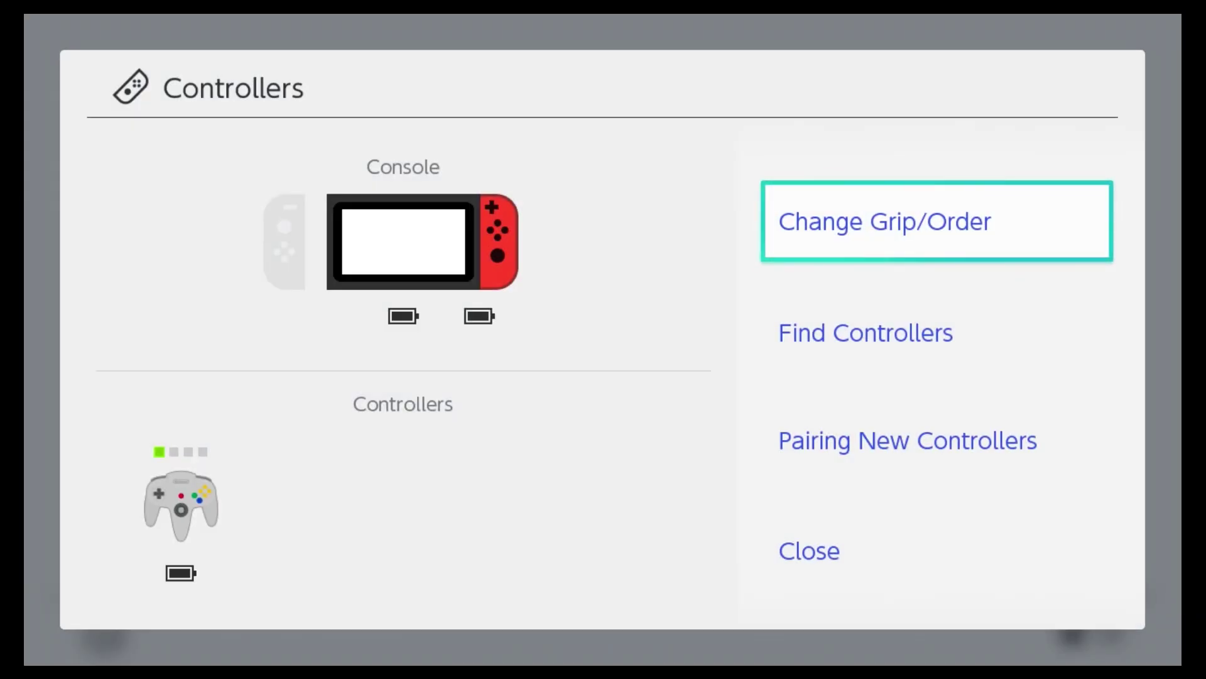
- Open Change Grip/Order so the controller can pair by pressing L + R
key("Return")
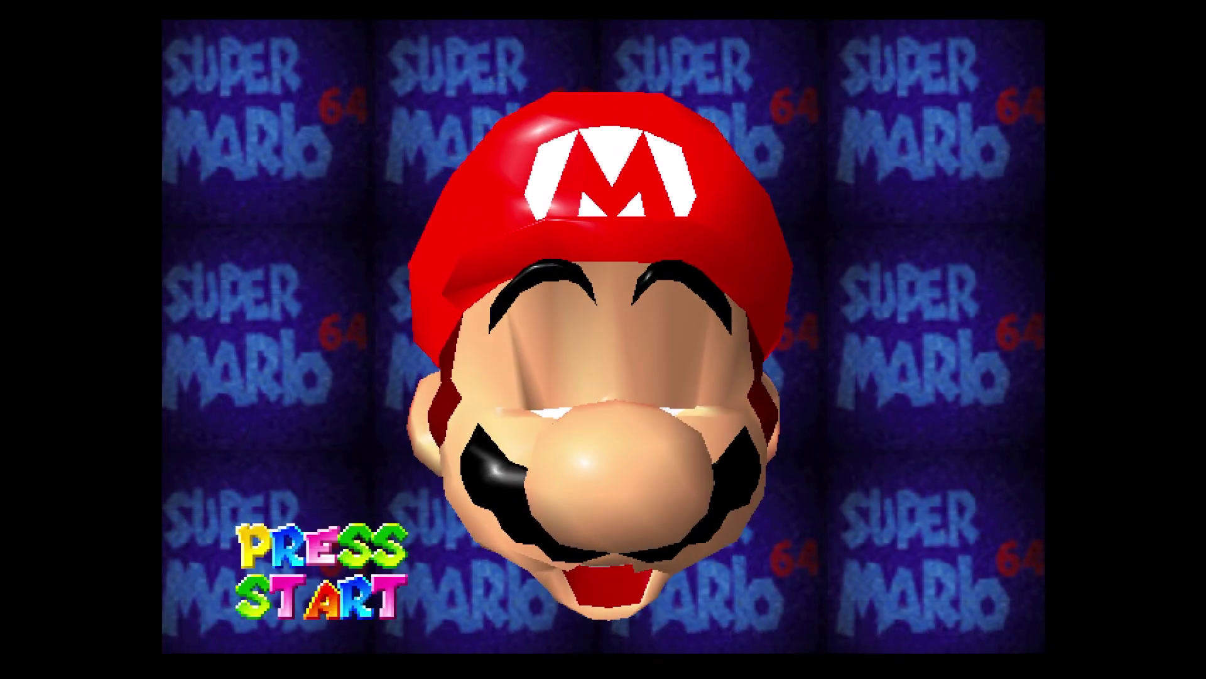
- Pause Super Mario 64 with F1 and open Controls > Port 1 Controls
key("F1")
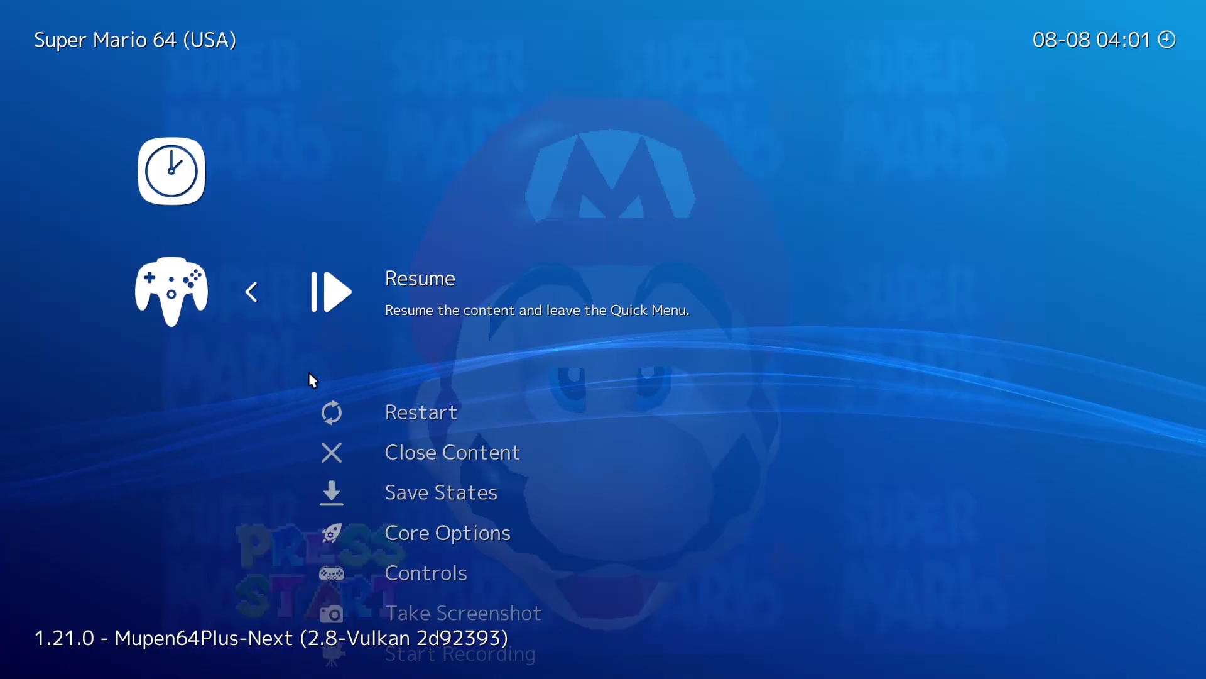
key("Down")
key("Down")
key("Down")
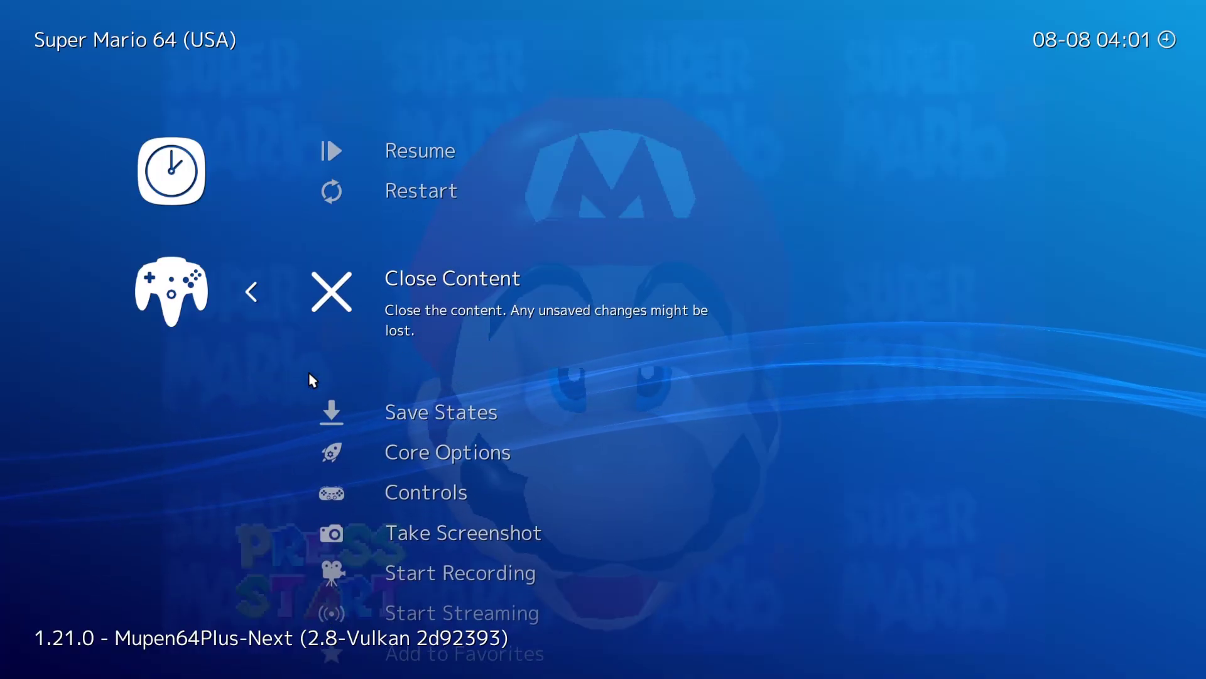
key("Return")
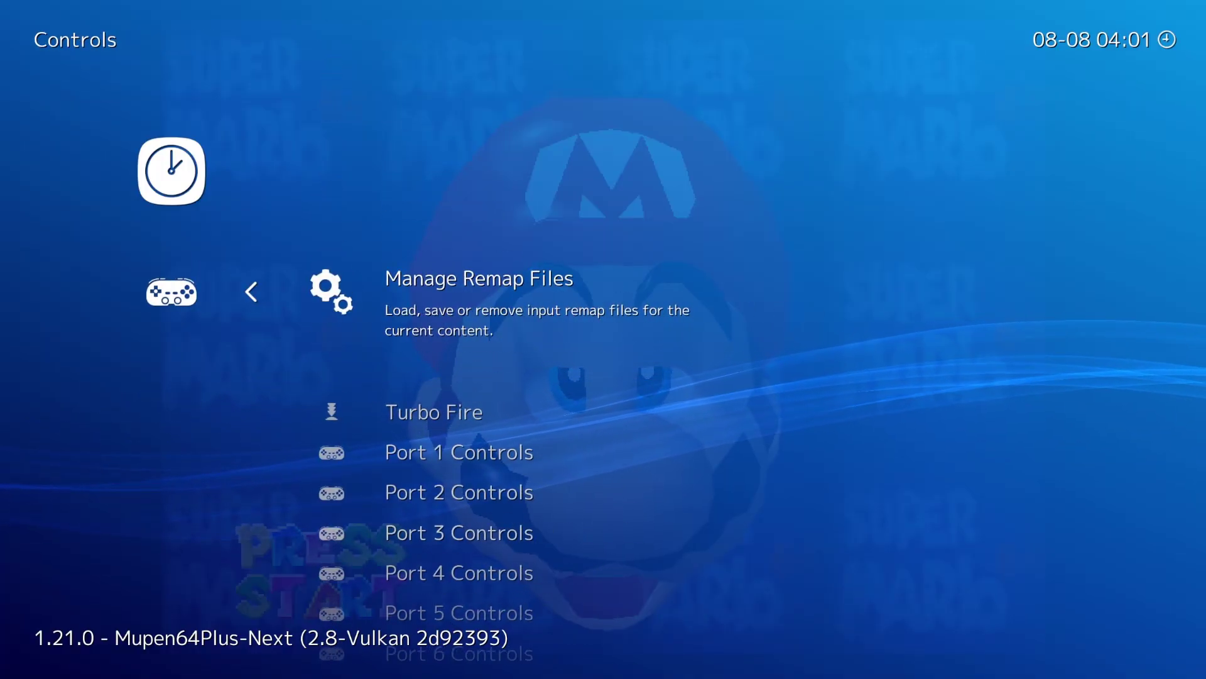
key("Down")
key("Down")
key("Return")
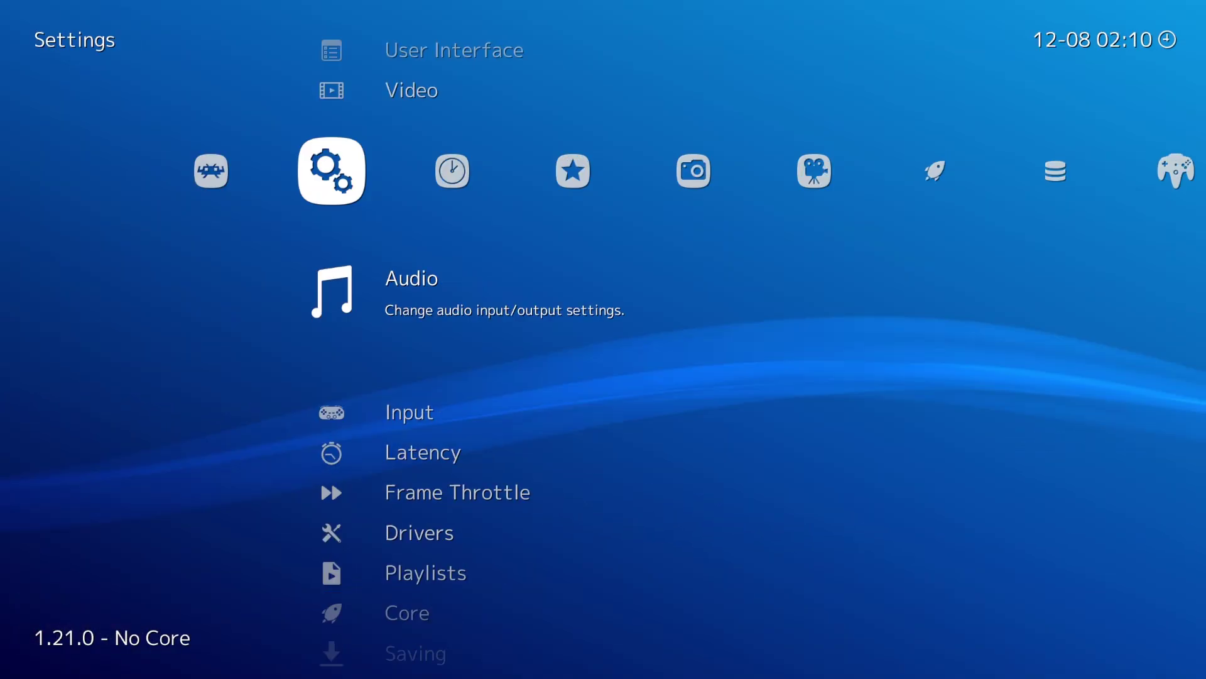
- Set Settings > Drivers > Controller driver to dinput instead of xinput
key("Down")
key("Down")
key("Down")
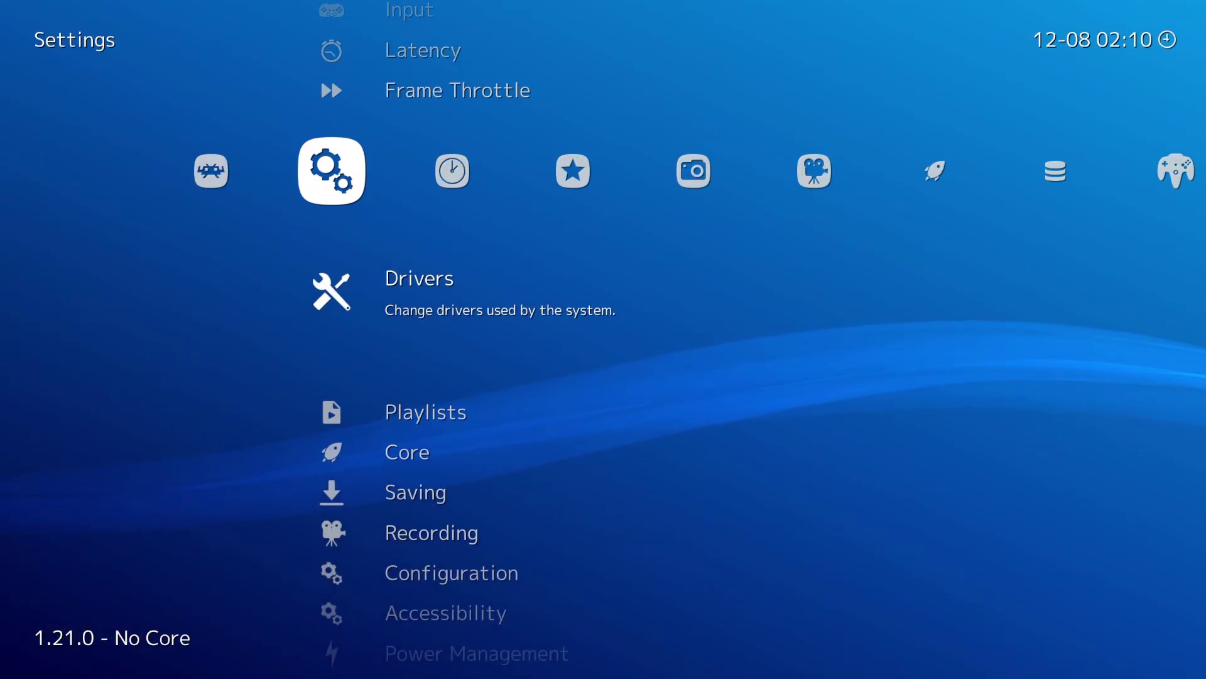
key("Return")
key("Down")
key("Down")
key("Down")
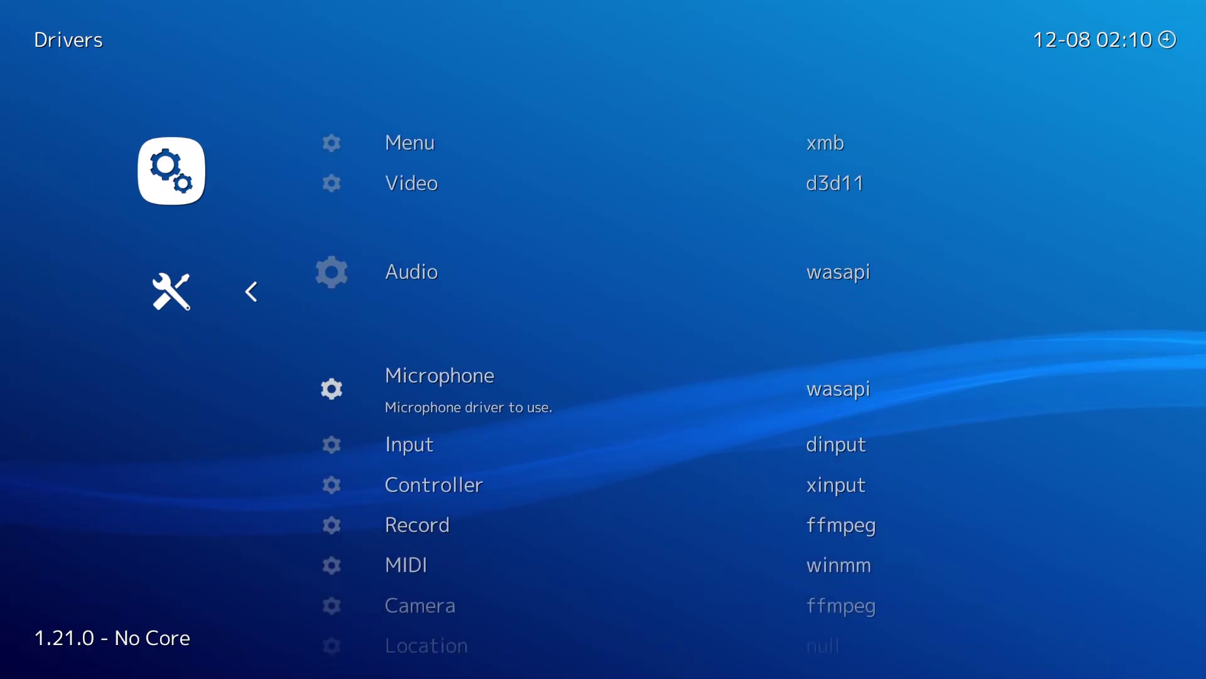
key("Return")
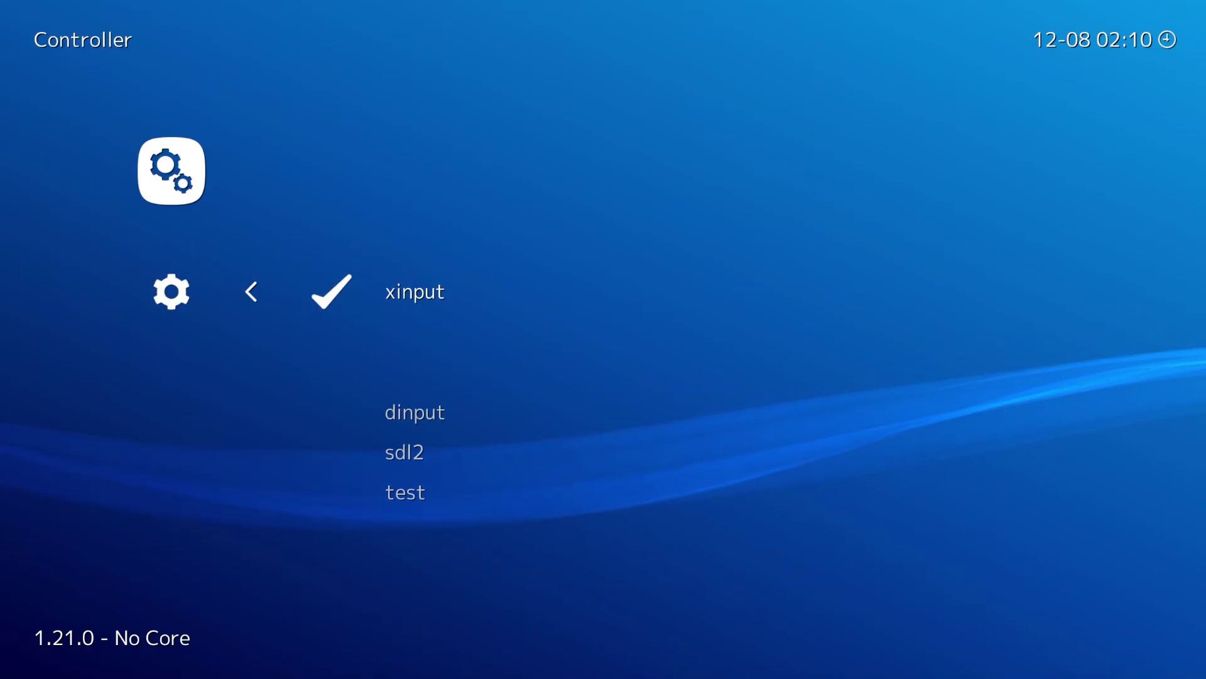
key("Down")
key("Return")
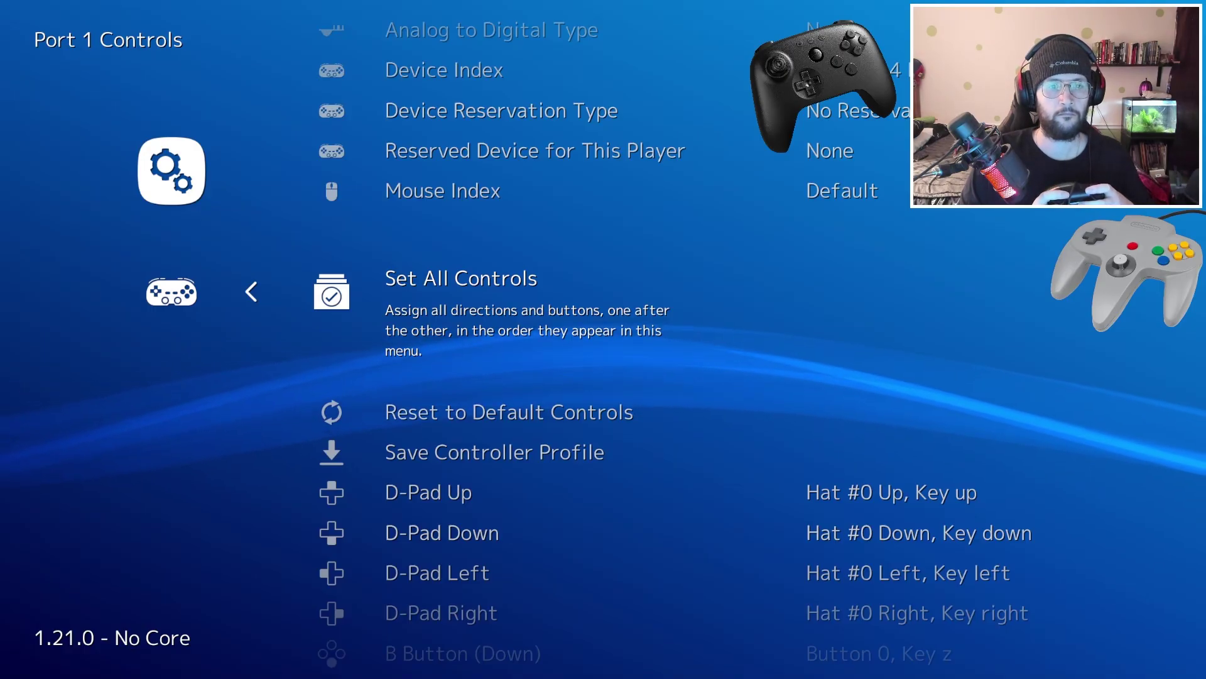
- Save the 8BitDo 64 Bluetooth Controller profile and back out to the Main Menu
key("Down")
key("Down")
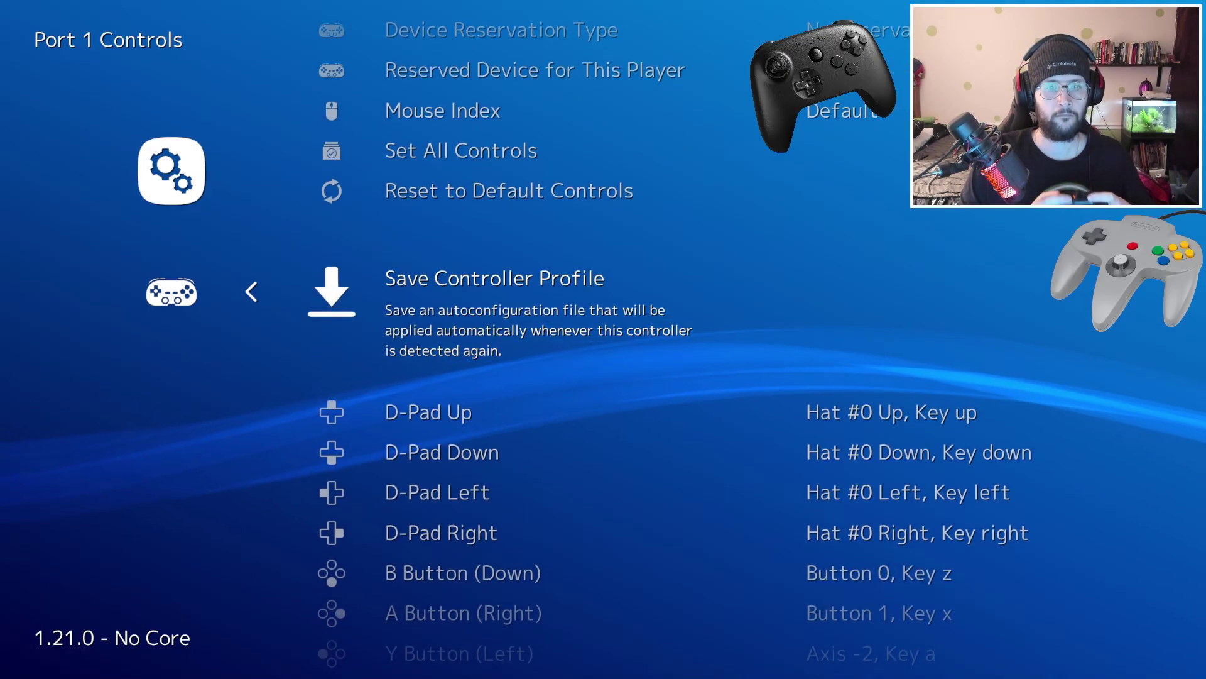
key("Return")
key("BackSpace")
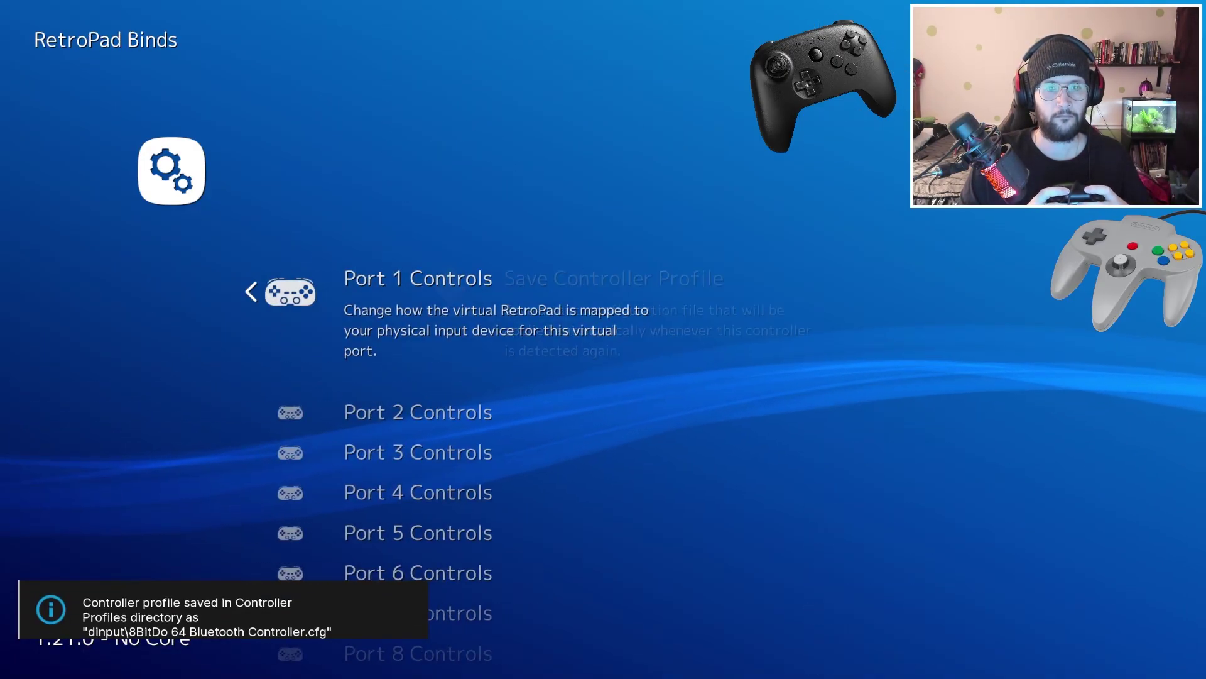
key("BackSpace")
key("BackSpace")
key("BackSpace")
- Restart RetroArch, then browse across the top-level menu categories
key("Up")
key("Up")
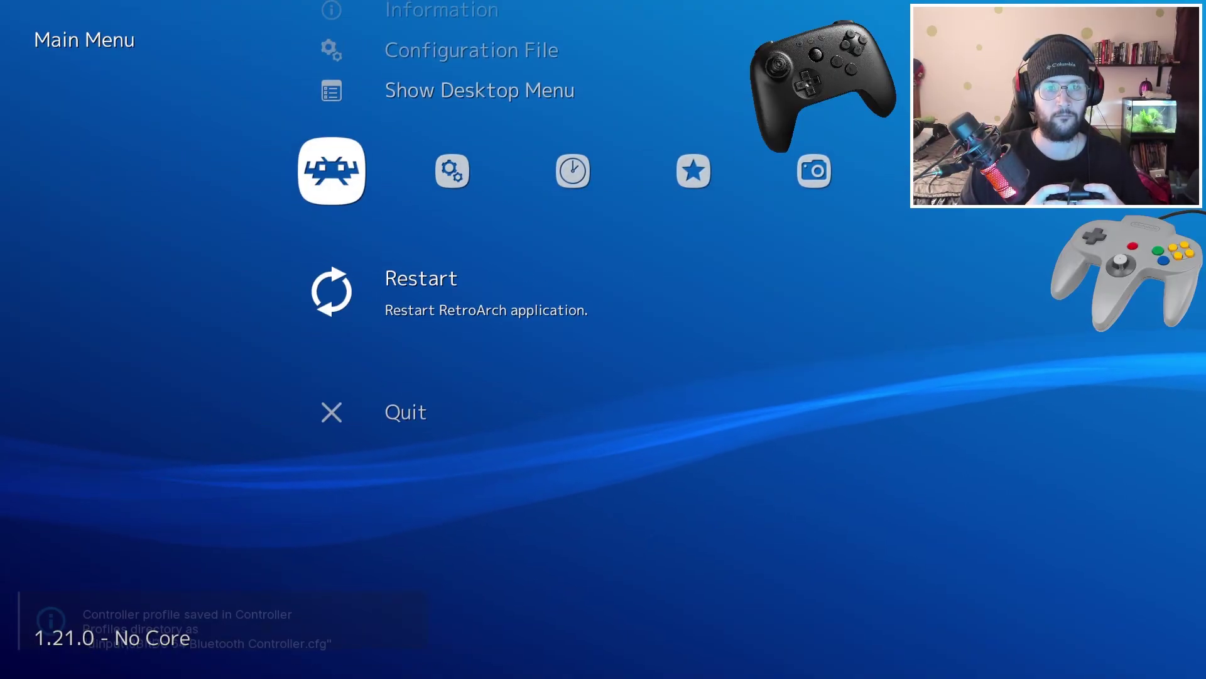
key("Return")
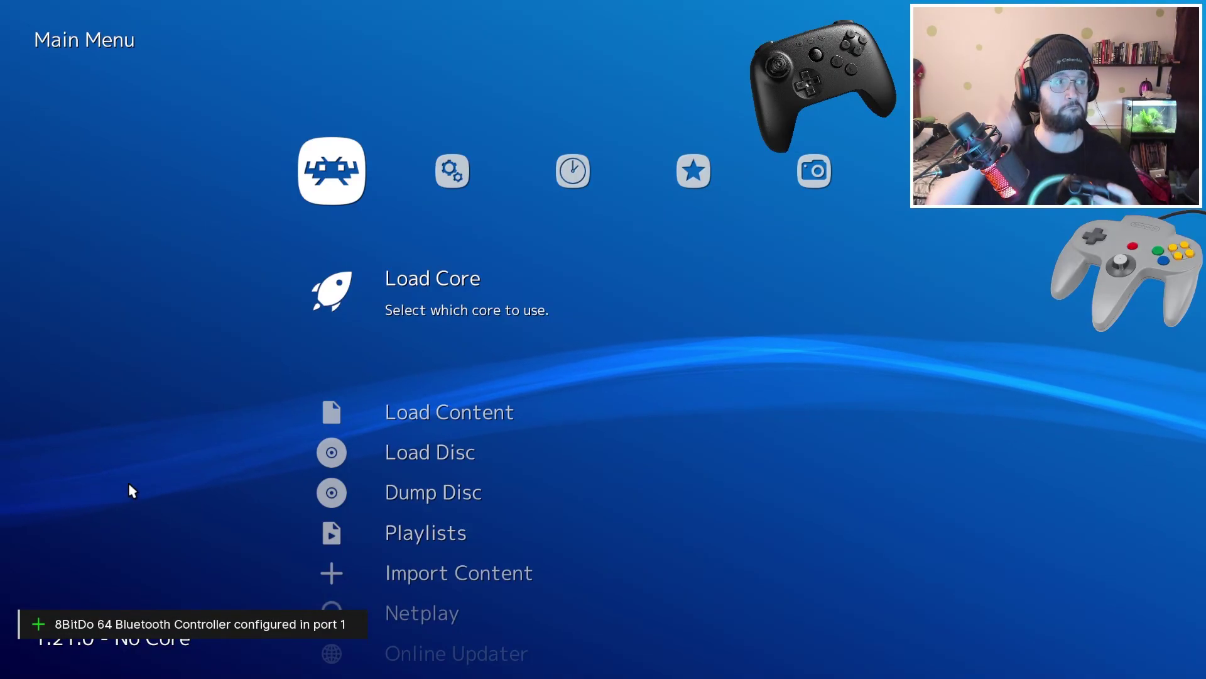
key("Right")
key("Right")
key("Right")
key("Left")
key("Left")
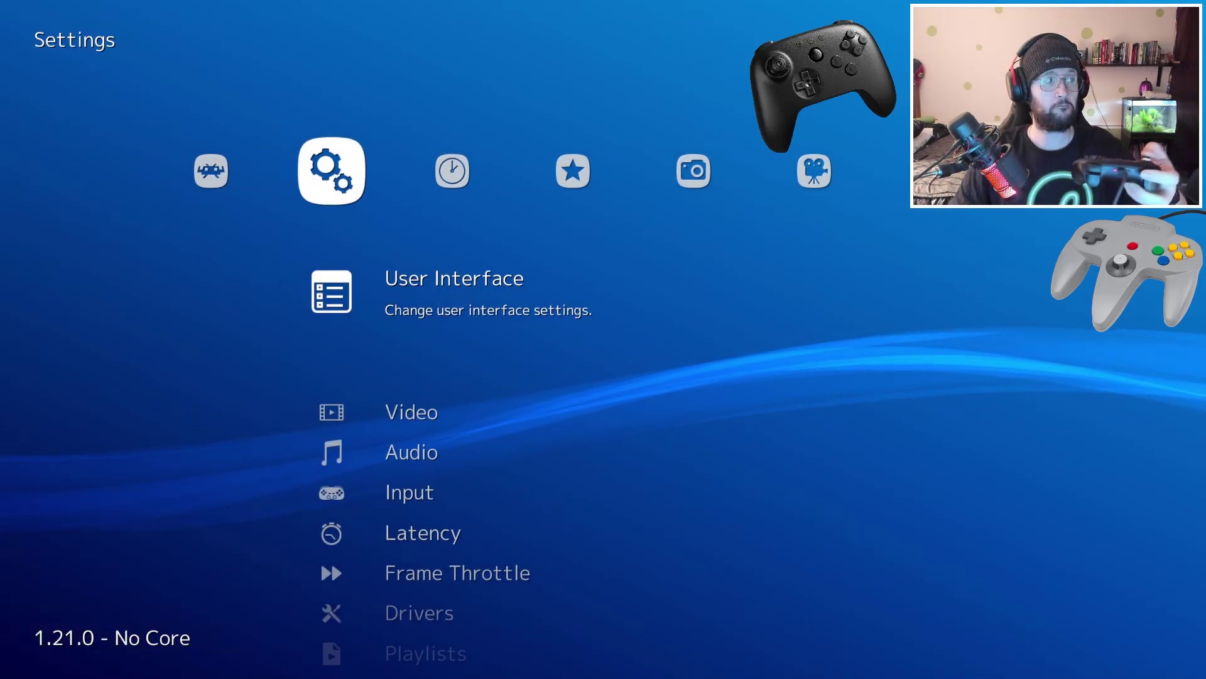
key("Left")
key("Left")
key("Left")
key("Right")
key("Right")
key("Right")
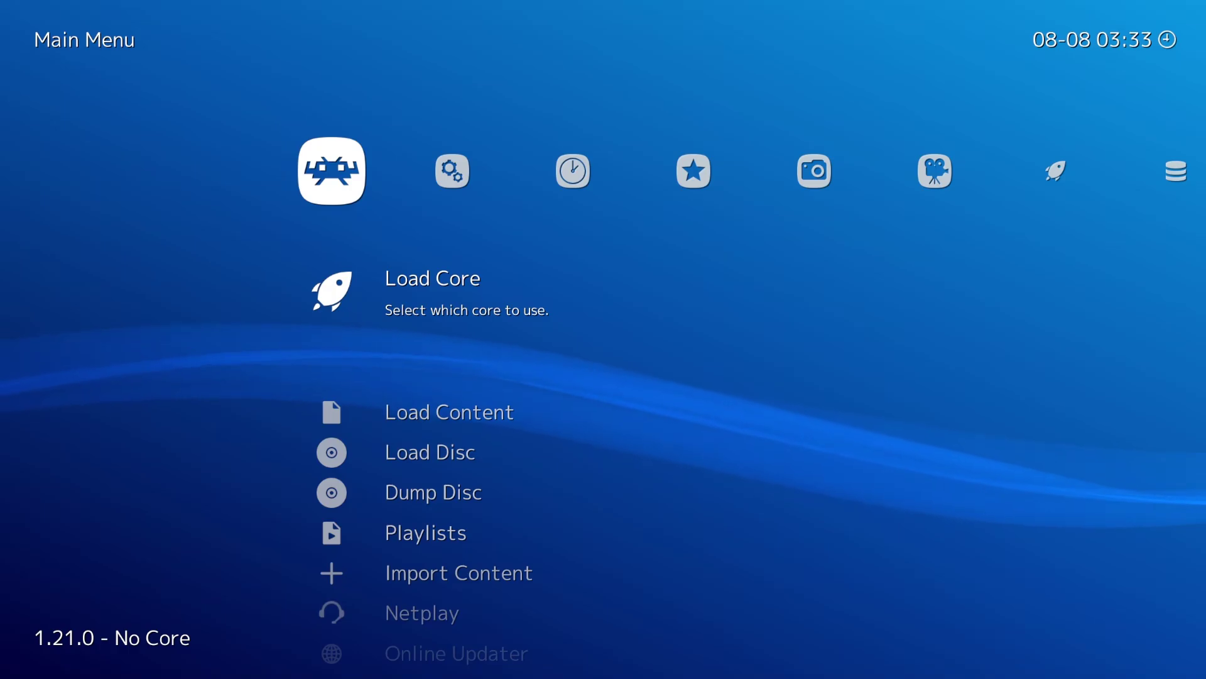
- Go to Settings > Input > Port 1 Controls and start binding all controls in sequence
key("Right")
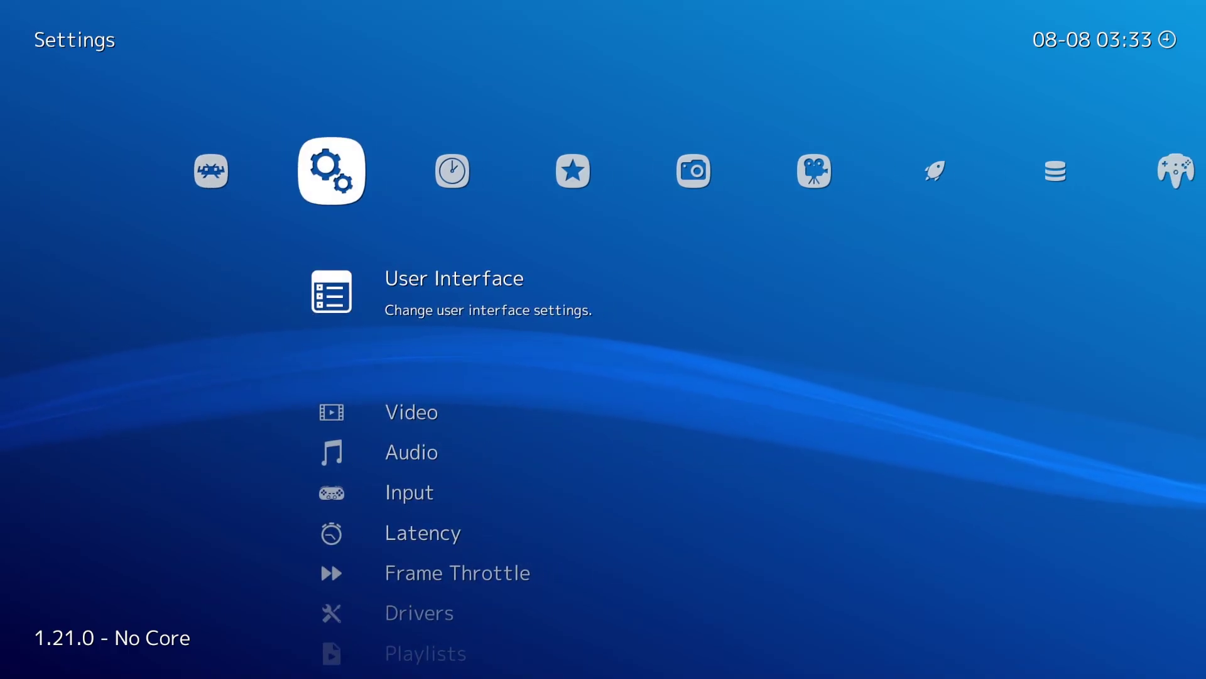
key("Down")
key("Down")
key("Down")
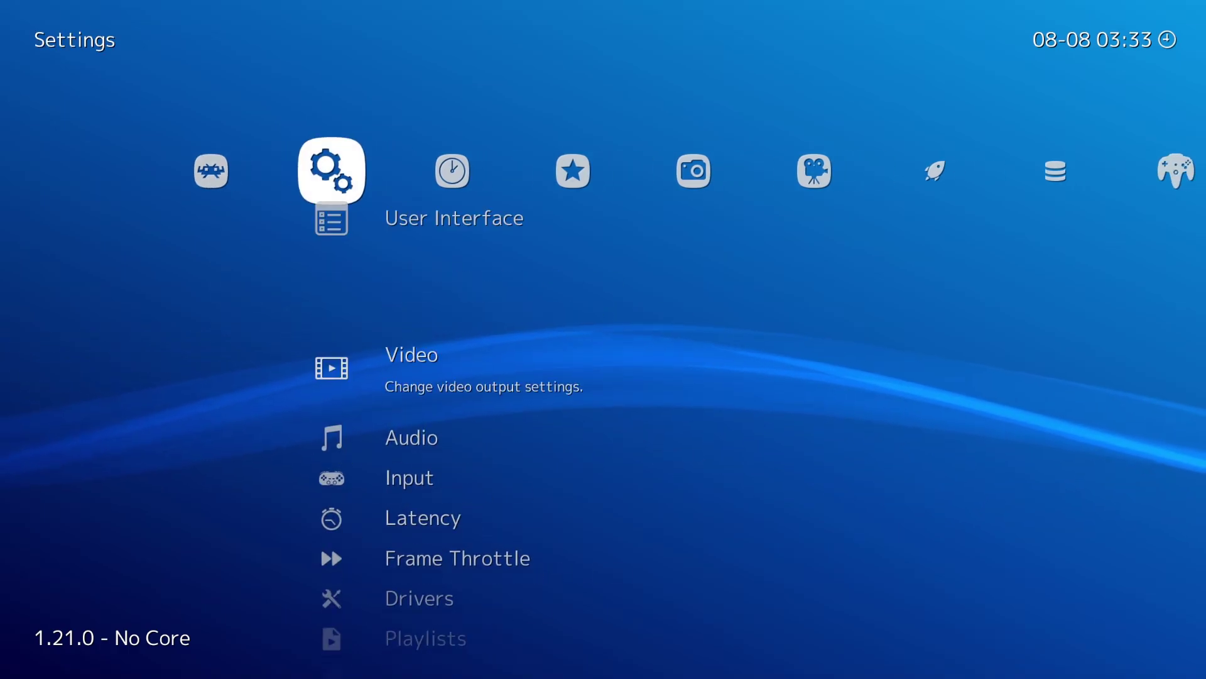
key("Return")
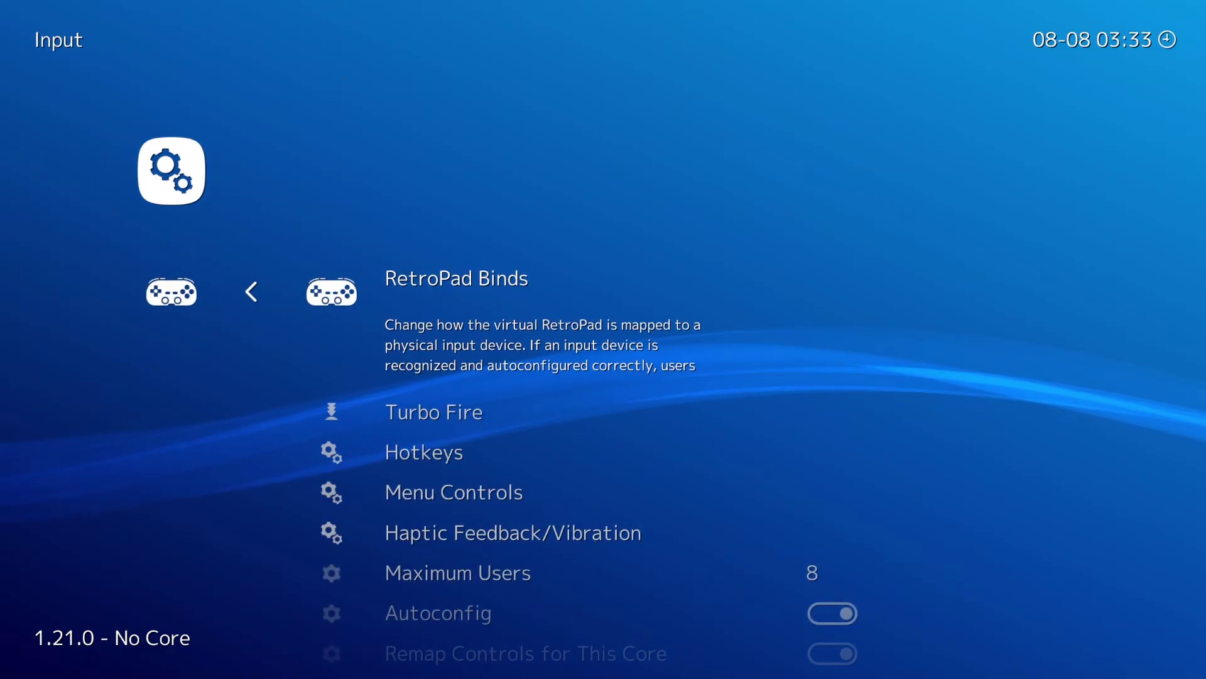
key("Return")
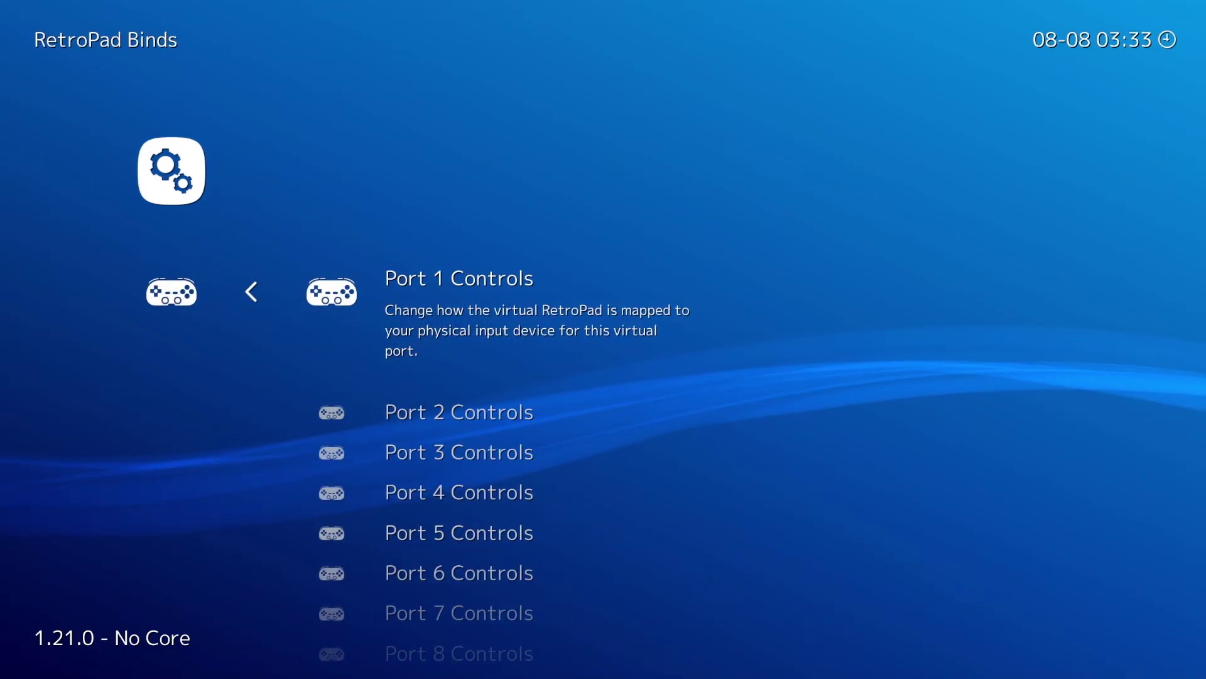
key("Return")
key("Down")
key("Down")
key("Down")
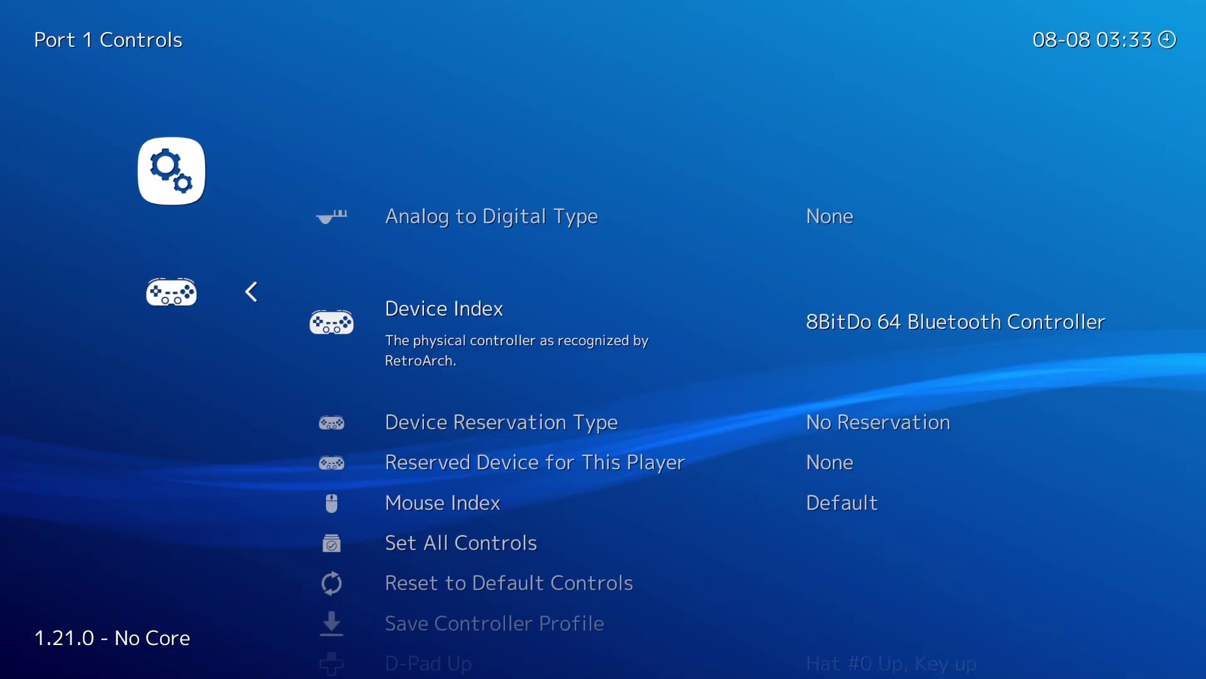
key("Down")
key("Return")
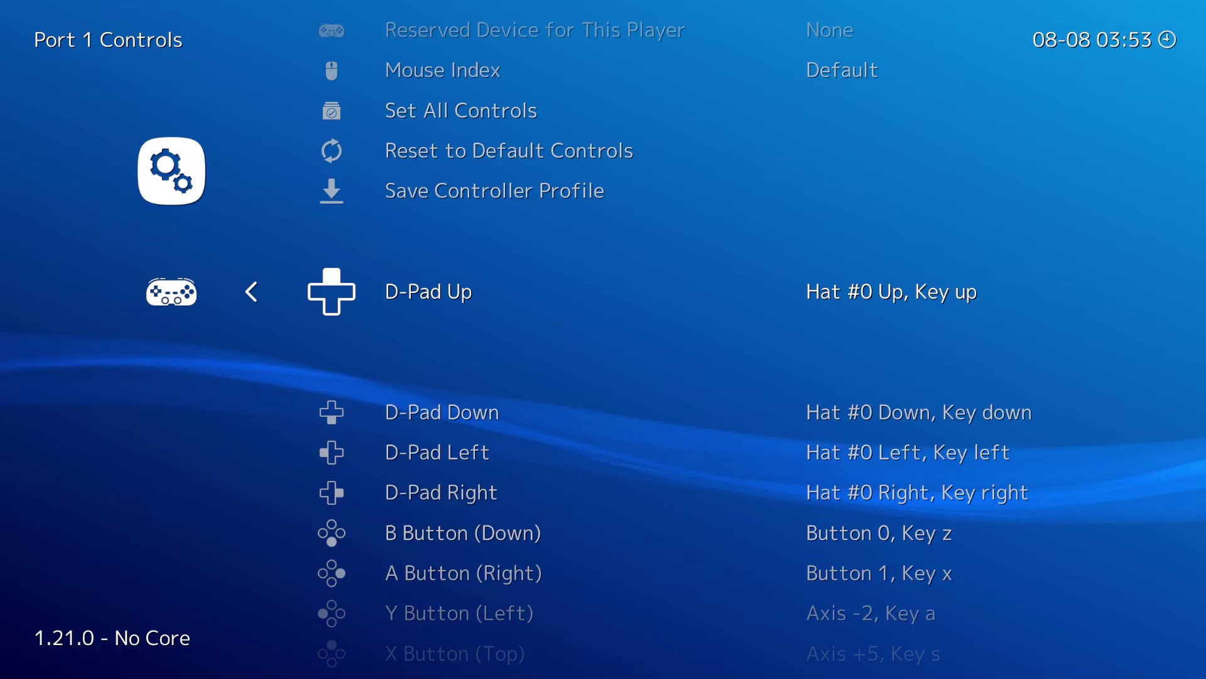
- Review the binds from B Button through R2 to the right analog axes, ending on Save Controller Profile
key("Down")
key("Down")
key("Down")
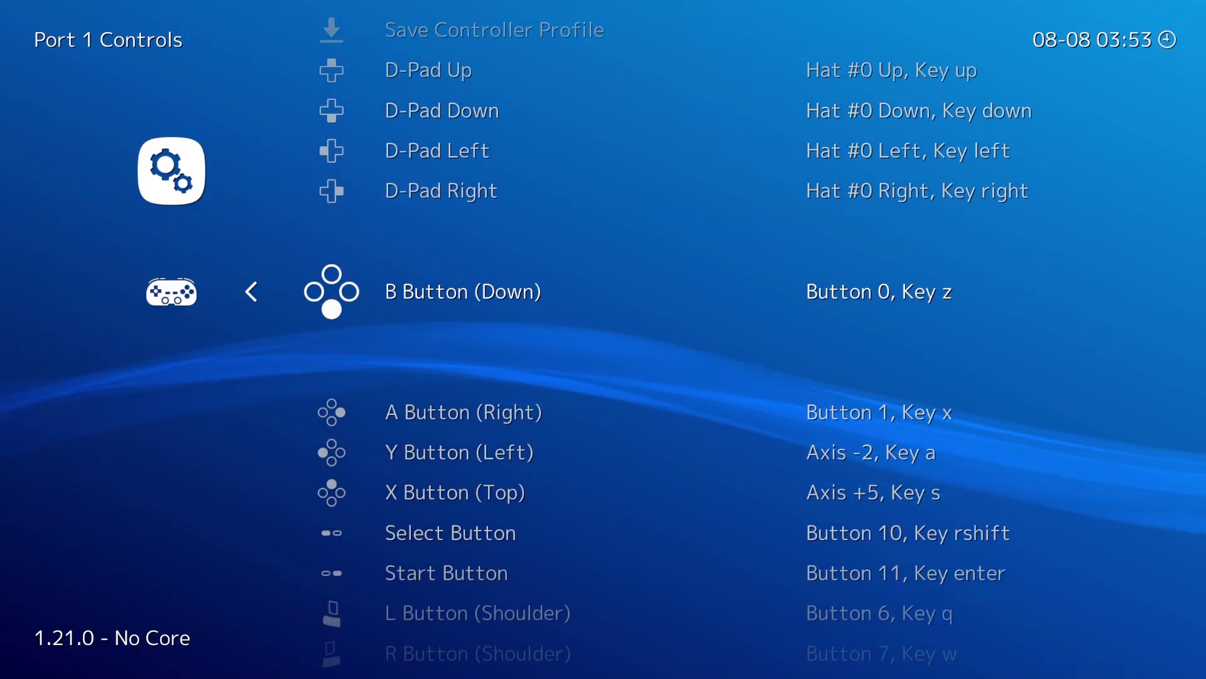
key("Down")
key("Down")
key("Down")
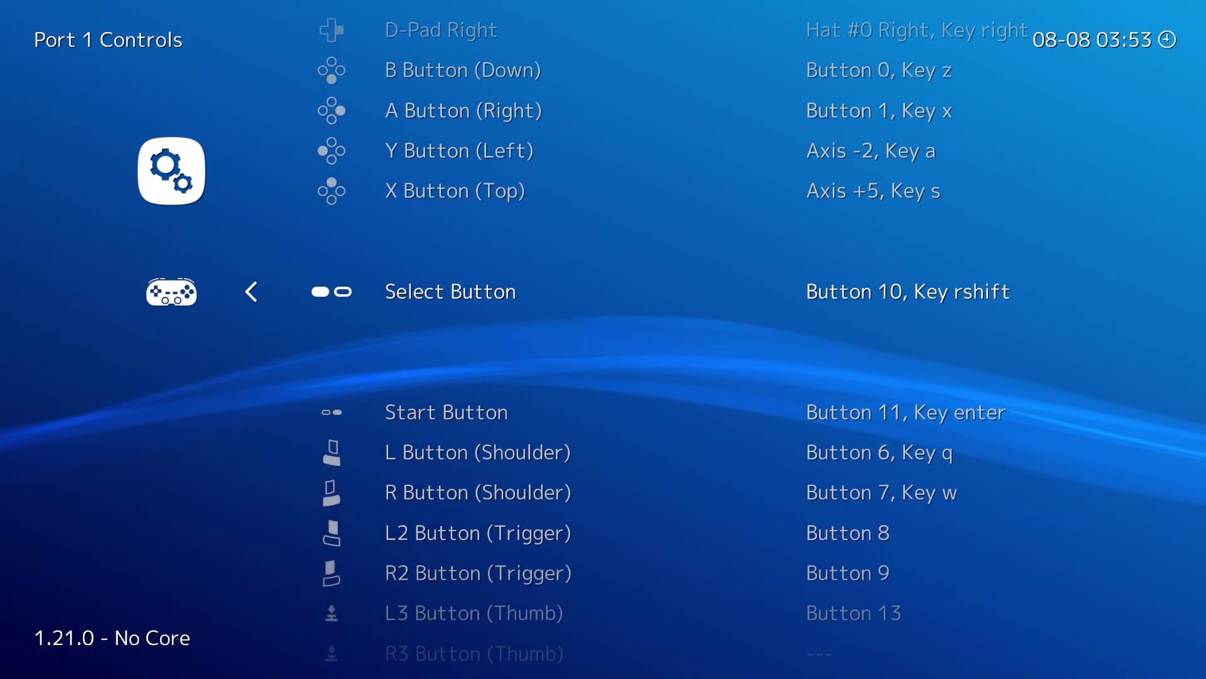
key("Down")
key("Down")
key("Down")
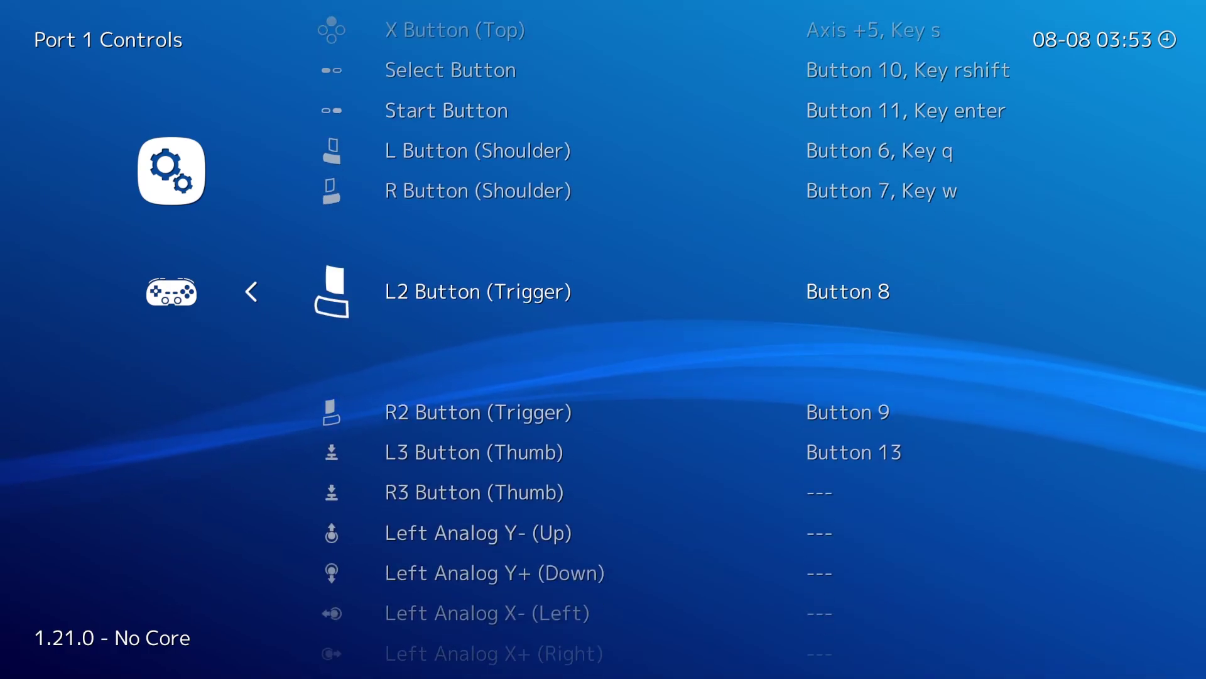
key("Down")
key("Down")
key("Down")
key("Down")
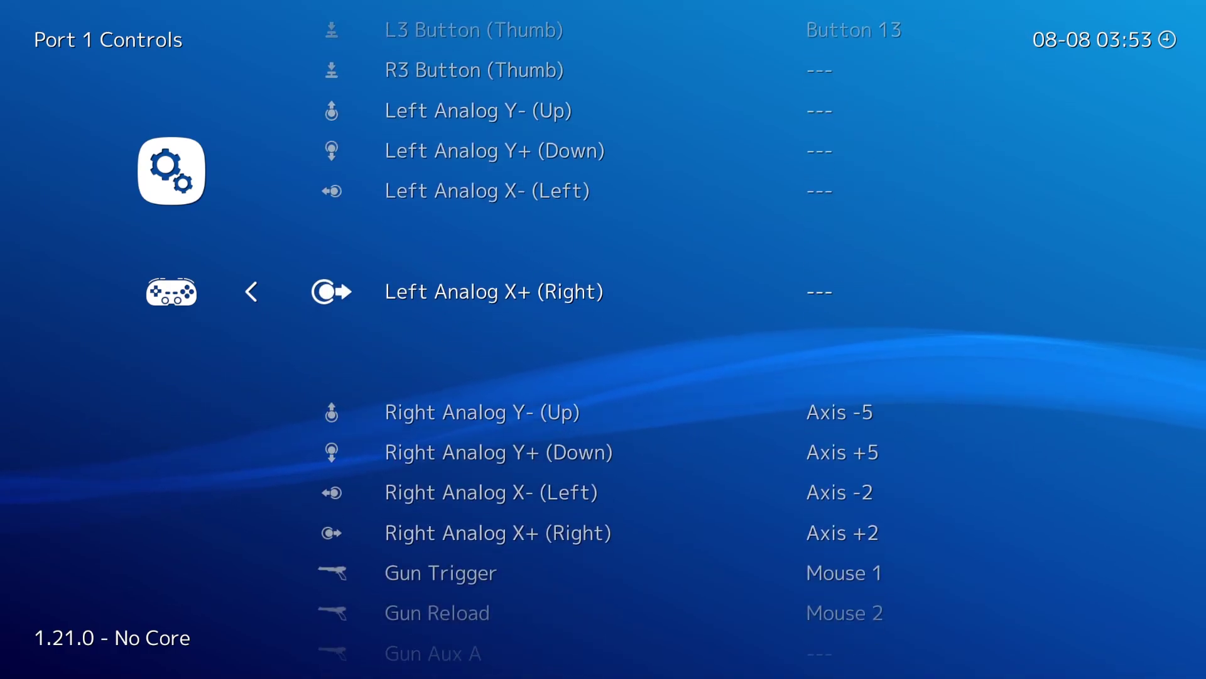
key("Down")
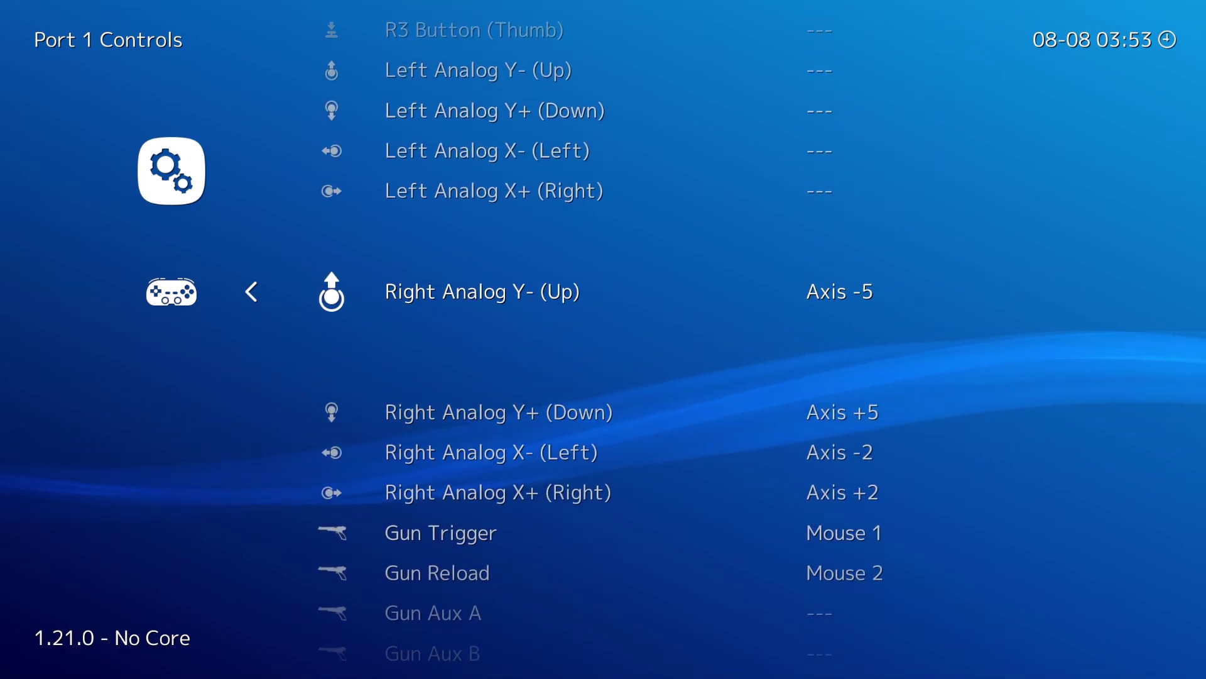
key("Up")
key("Up")
key("Up")
key("Down")
key("Down")
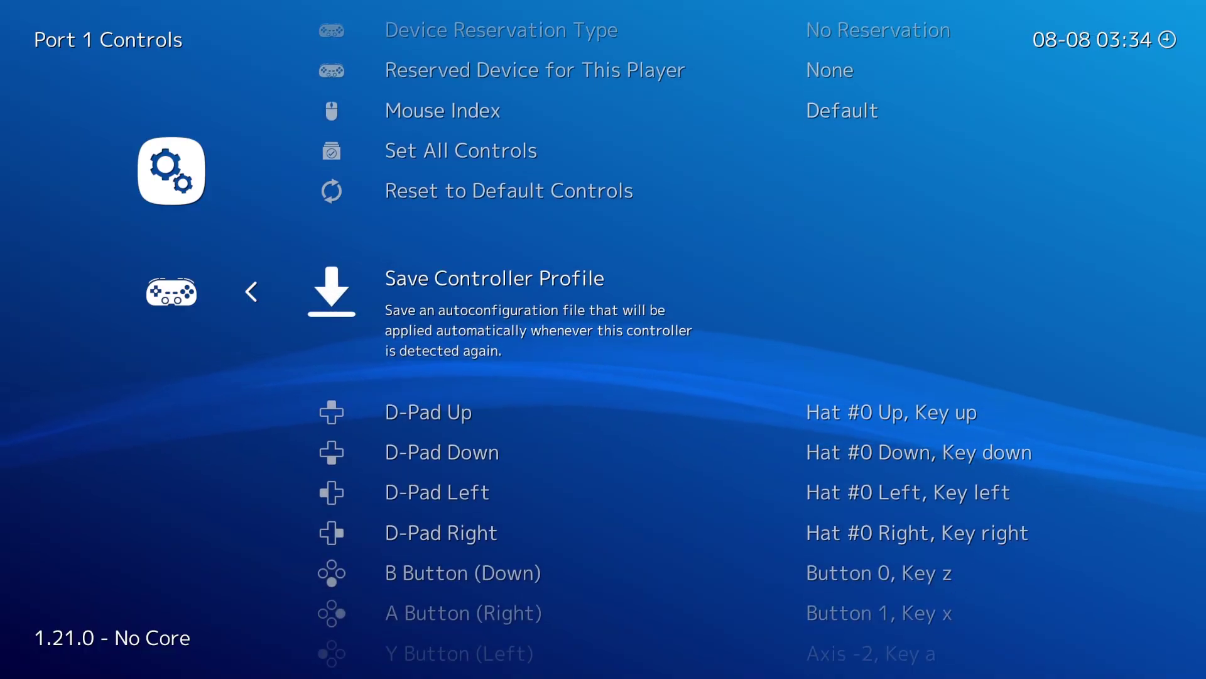
- Save the Port 1 binds as the 8BitDo 64 controller profile, then restart RetroArch
key("Return")
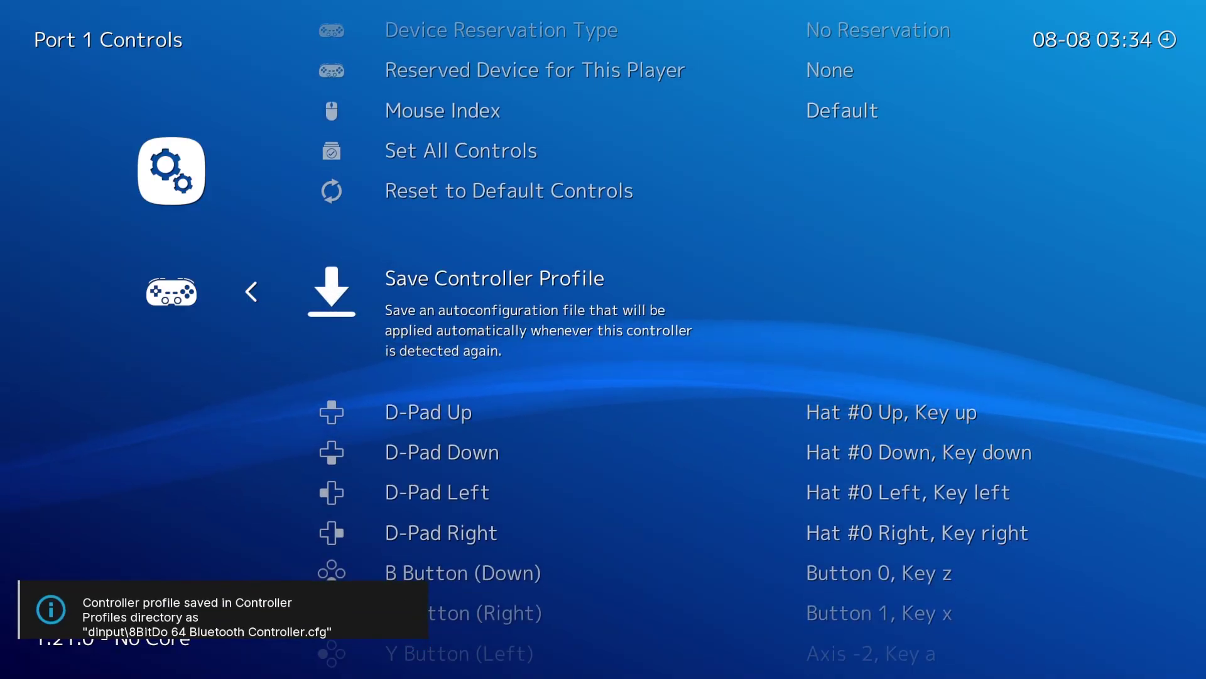
key("BackSpace")
key("BackSpace")
key("Left")
key("Down")
key("Down")
key("Down")
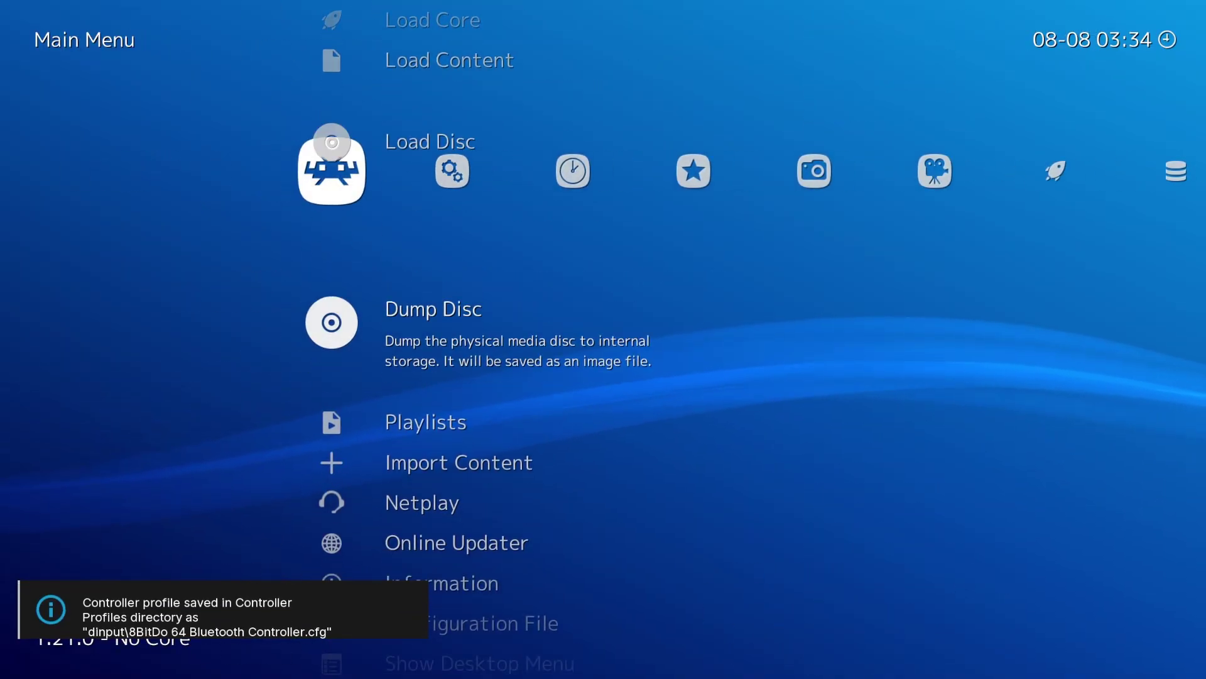
key("Down")
key("Down")
key("Down")
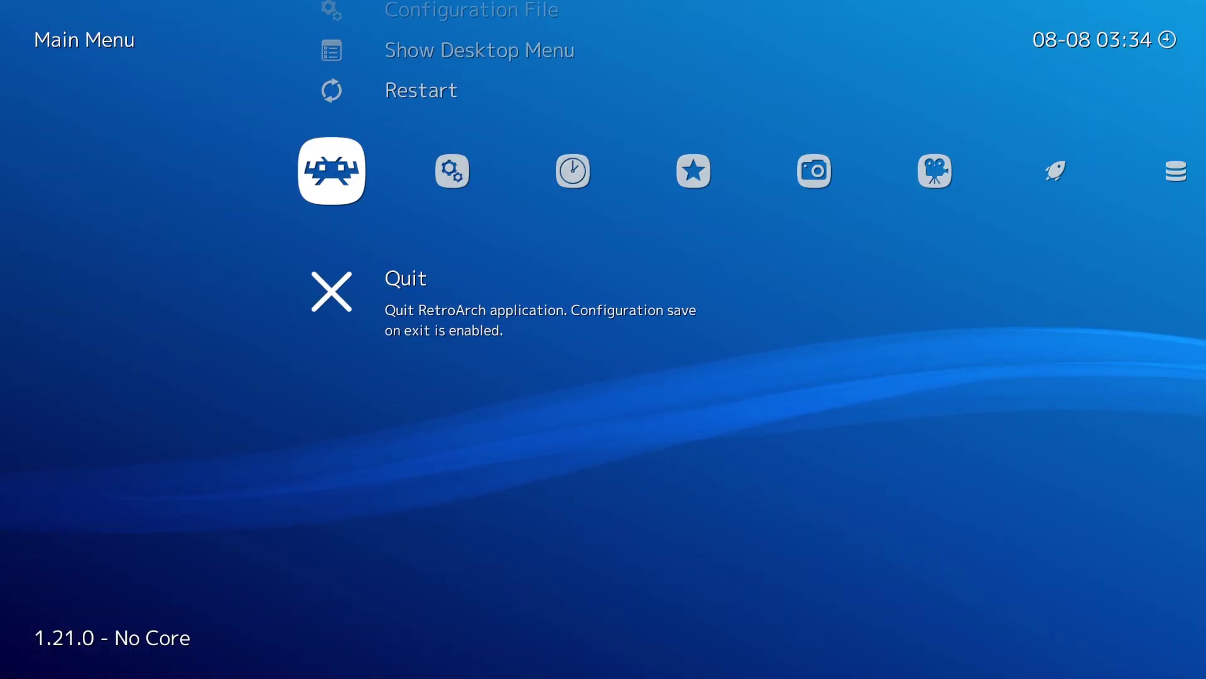
key("Up")
key("Return")
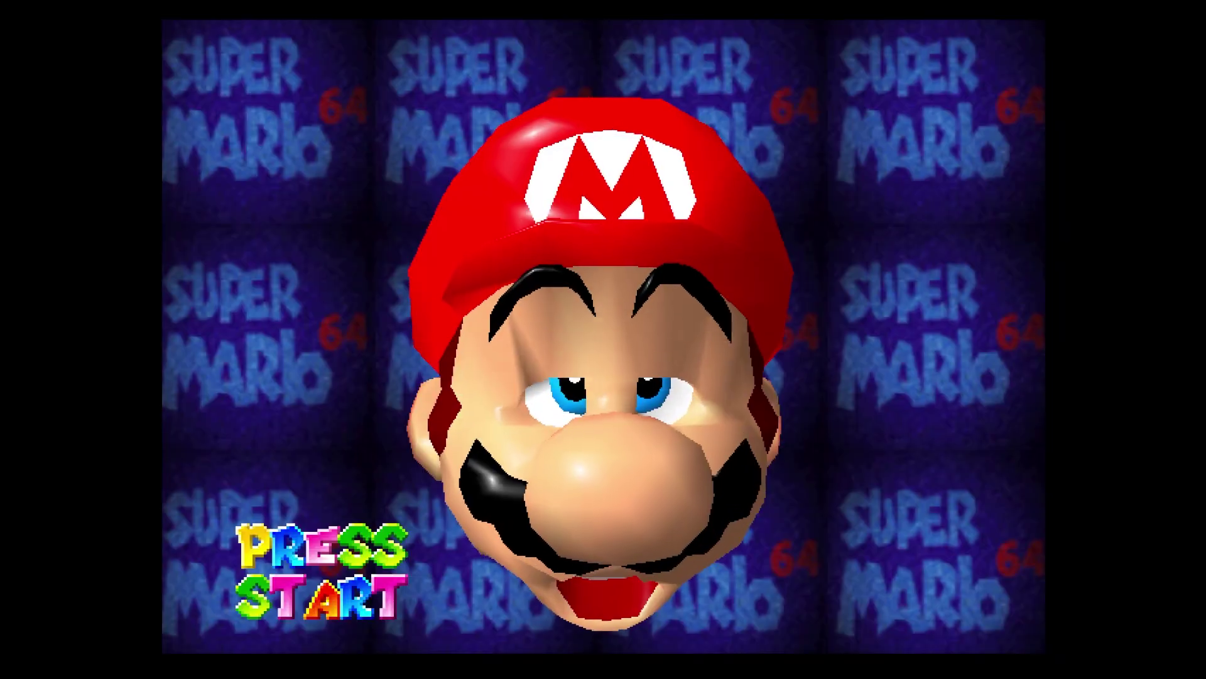
- From the running game's Quick Menu, open the Port 1 remap list and reach A Button (Right)
key("F1")
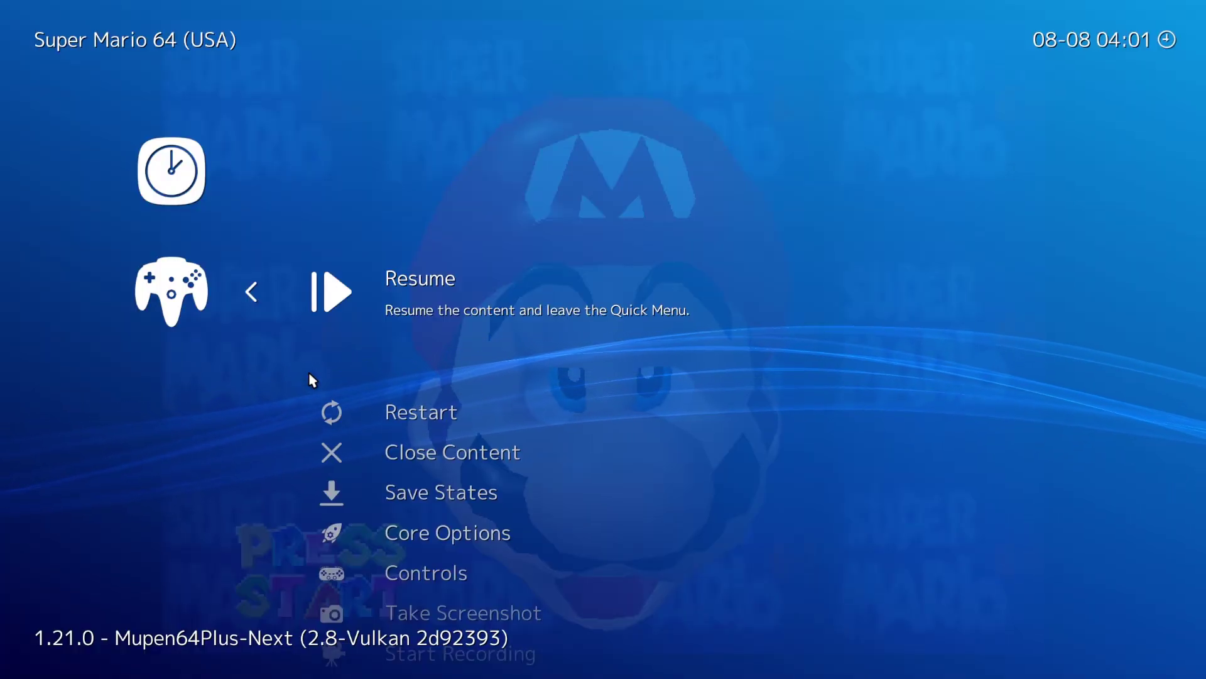
key("Down")
key("Down")
key("Down")
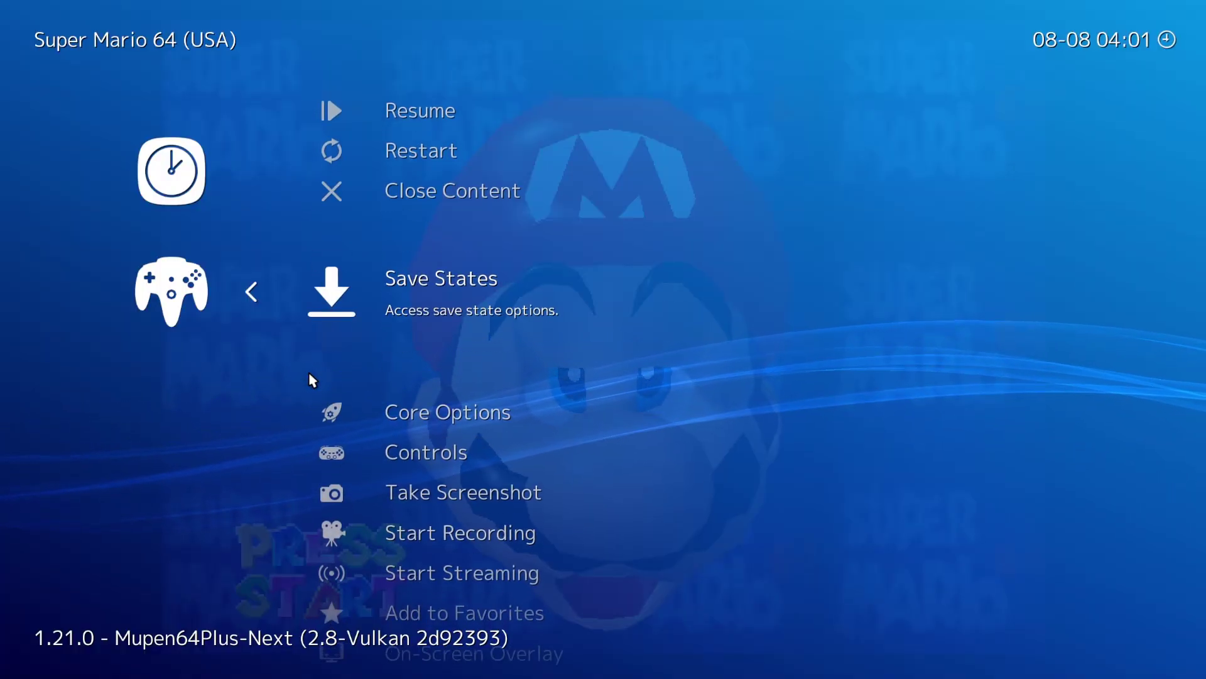
key("Return")
key("Down")
key("Down")
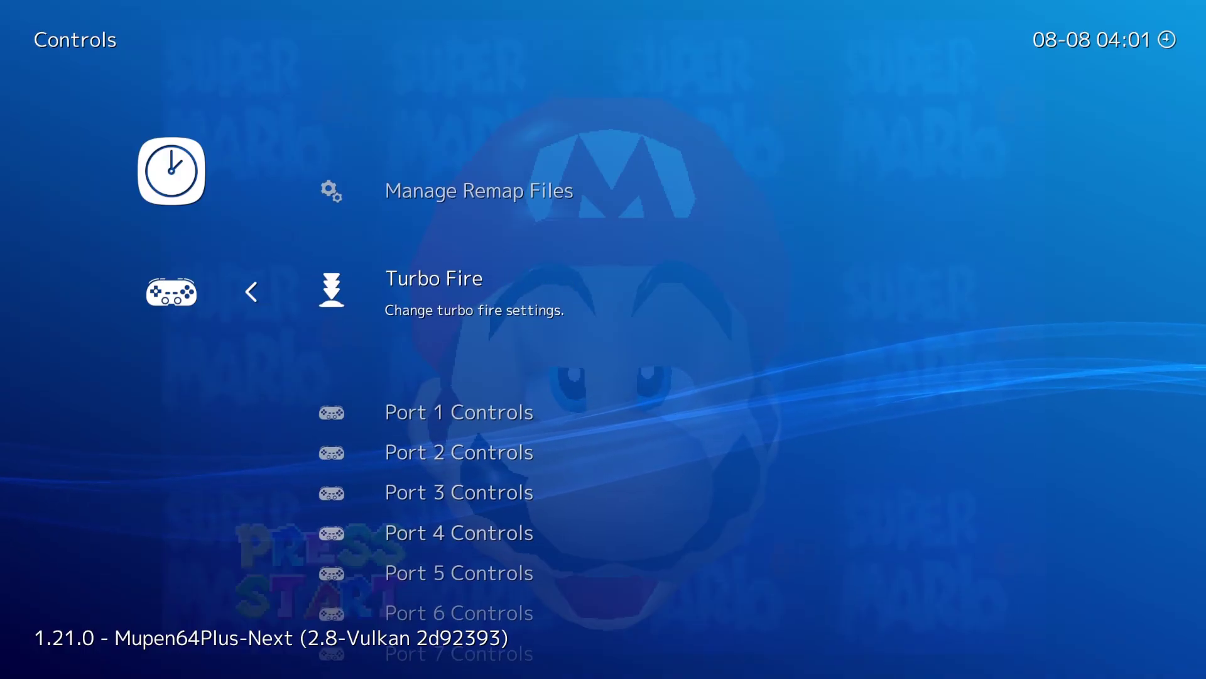
key("Return")
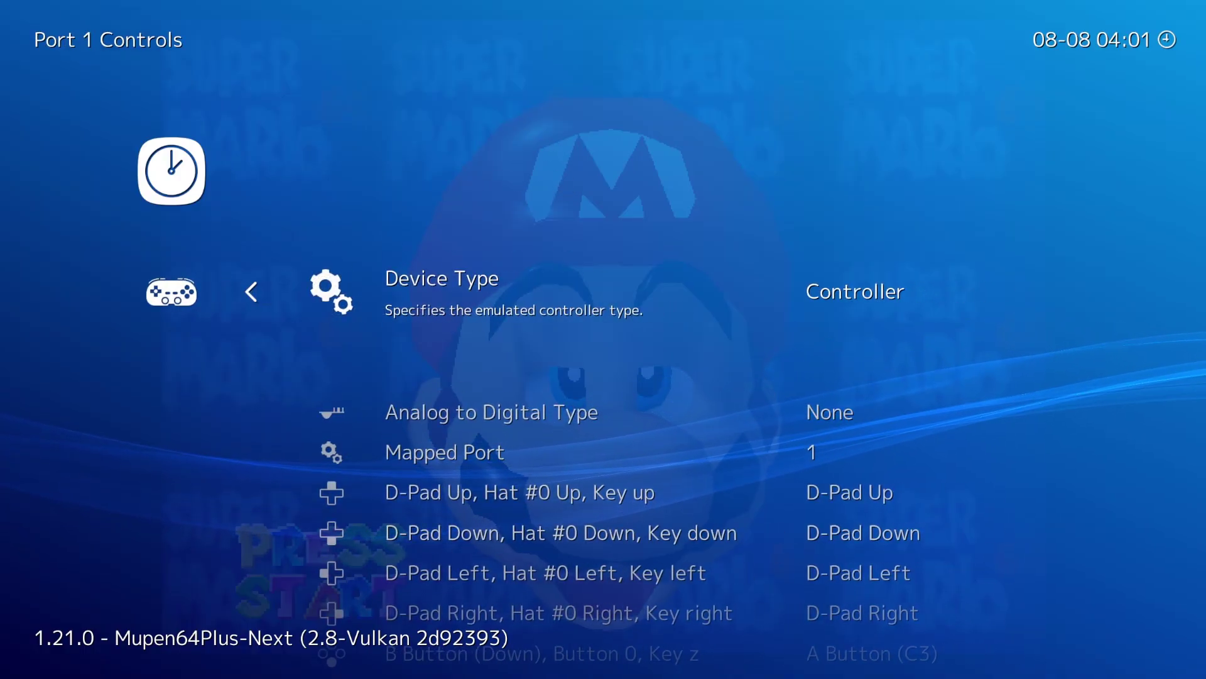
key("Down")
key("Down")
key("Down")
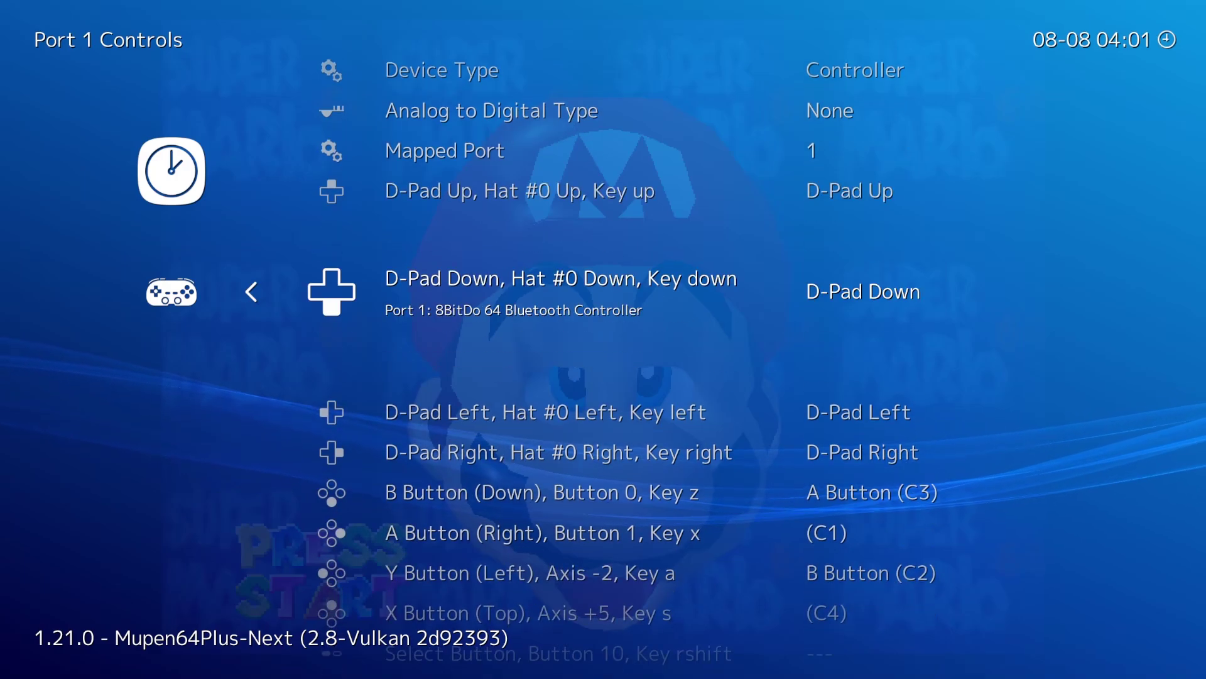
key("Down")
key("Down")
key("Down")
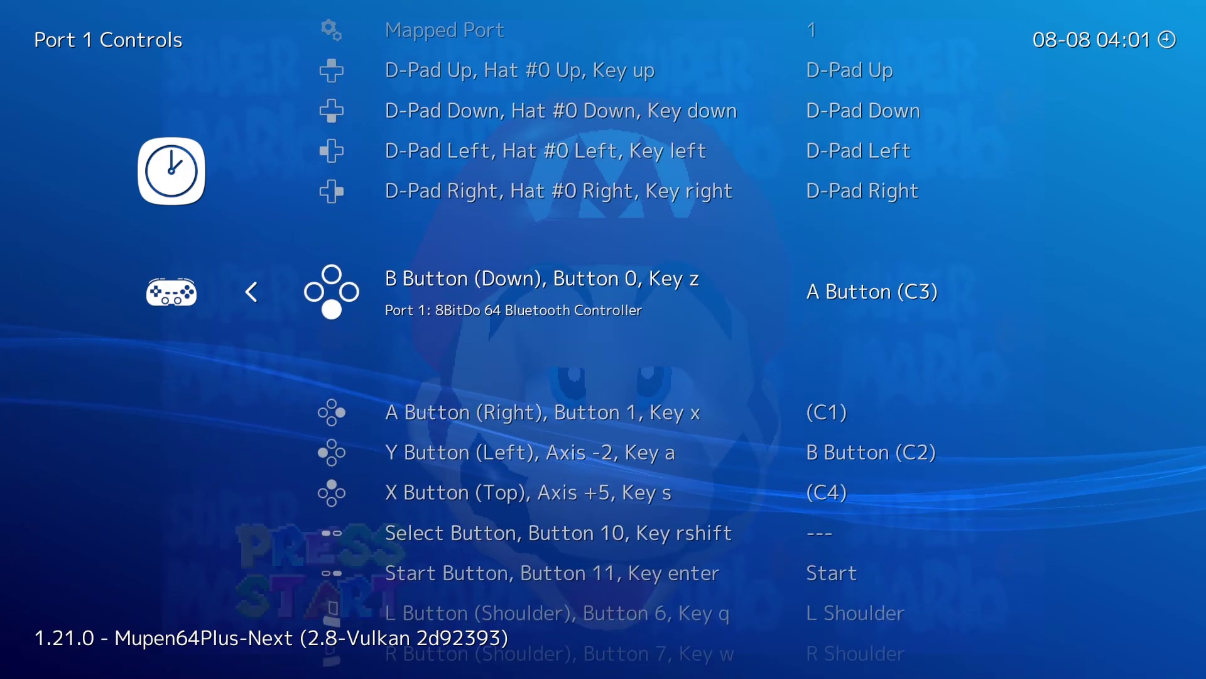
key("Down")
- Remap A Button (Right) to B Button (C2), leaving Y, X and Select unassigned
key("Return")
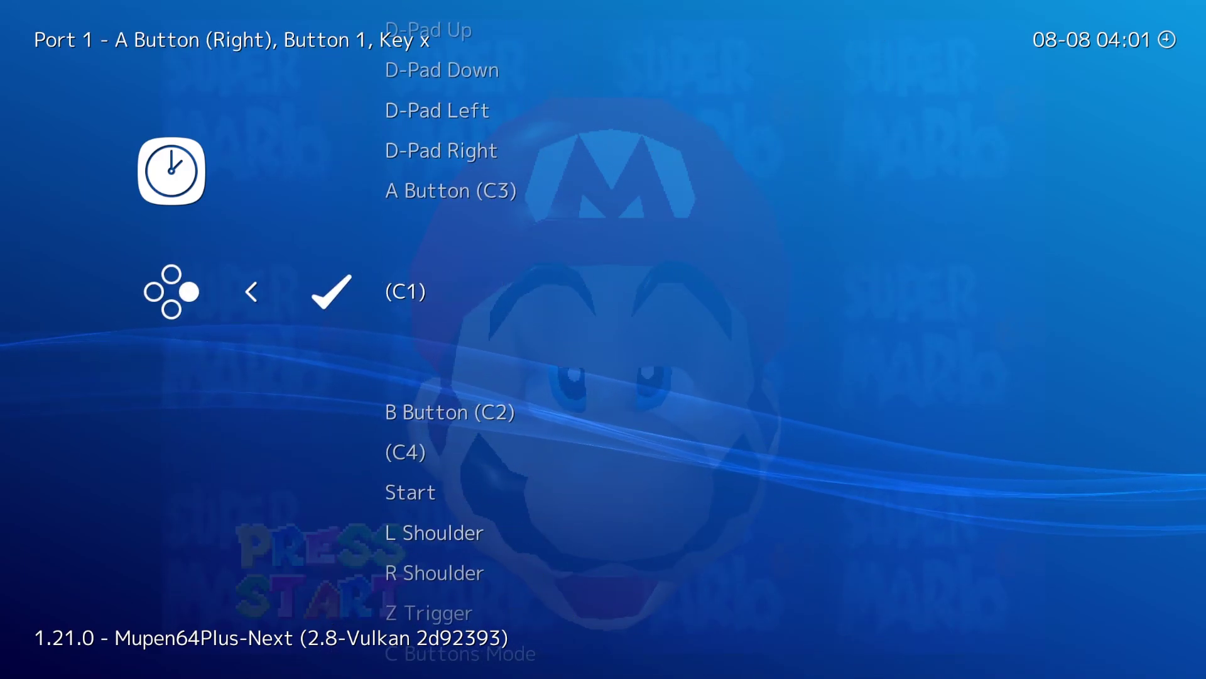
key("Down")
key("Return")
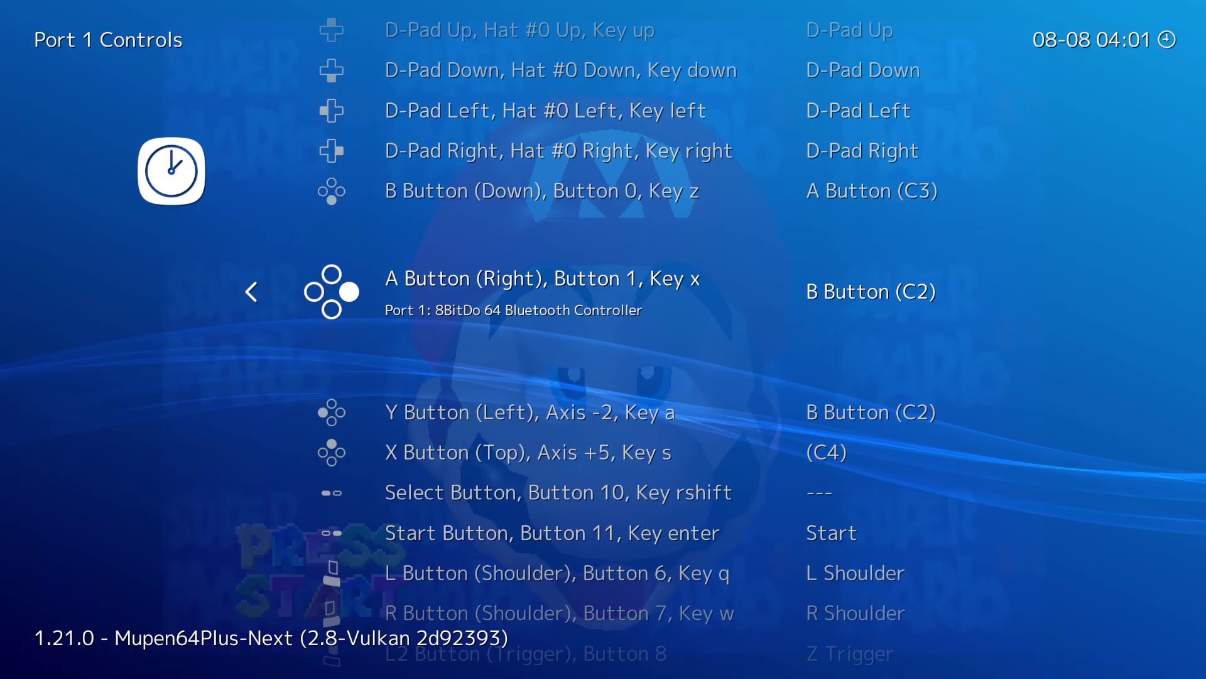
key("Down")
key("Return")
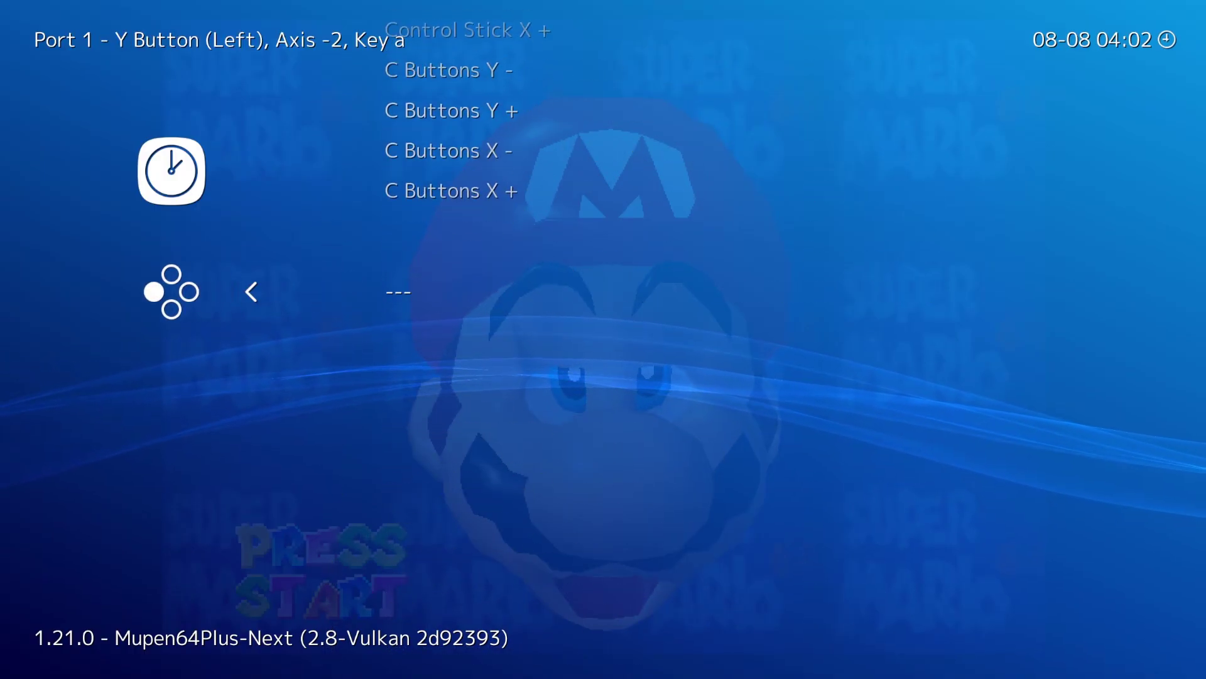
key("Return")
key("Down")
key("Return")
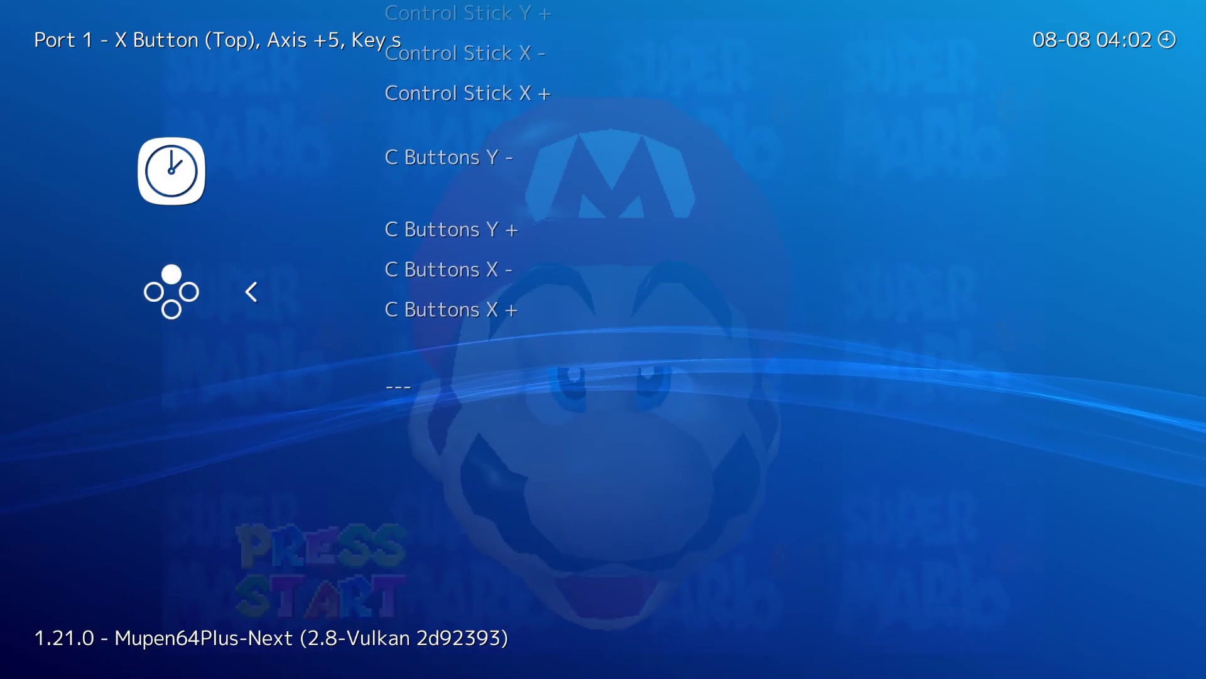
key("Return")
key("Down")
key("Return")
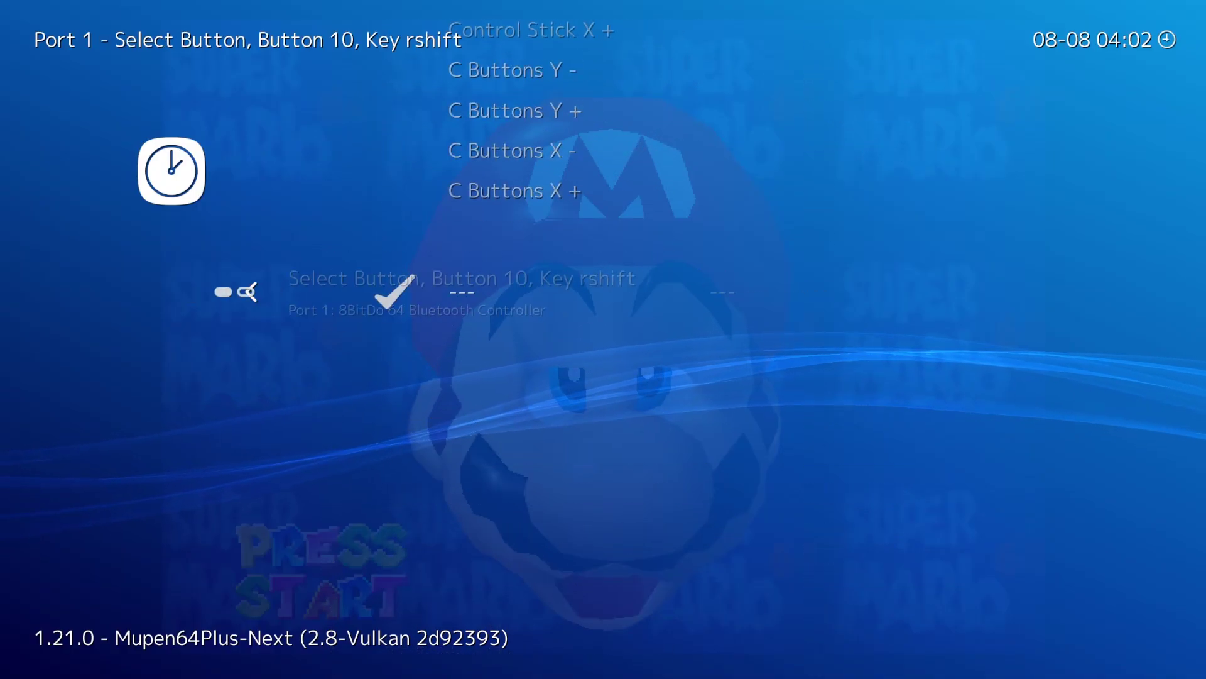
key("Return")
- Map R2 Button (Trigger) to Z Trigger and review the L2 and face-button assignments
key("Down")
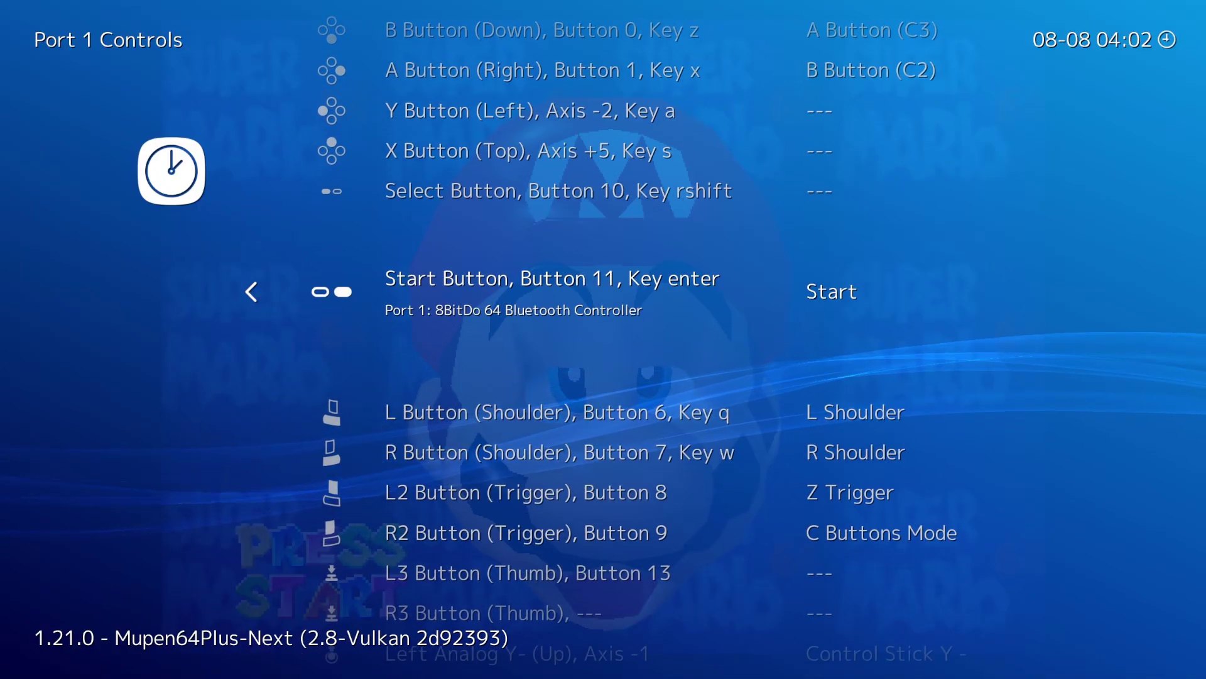
key("Down")
key("Down")
key("Down")
key("Down")
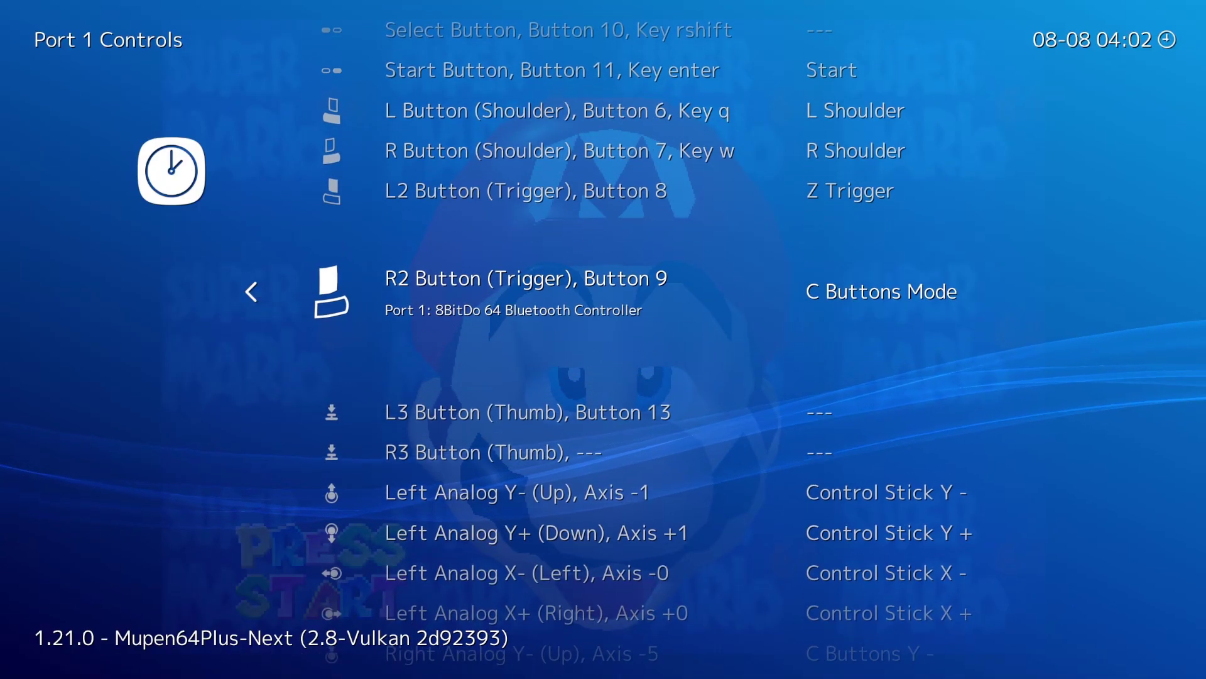
key("Return")
key("Return")
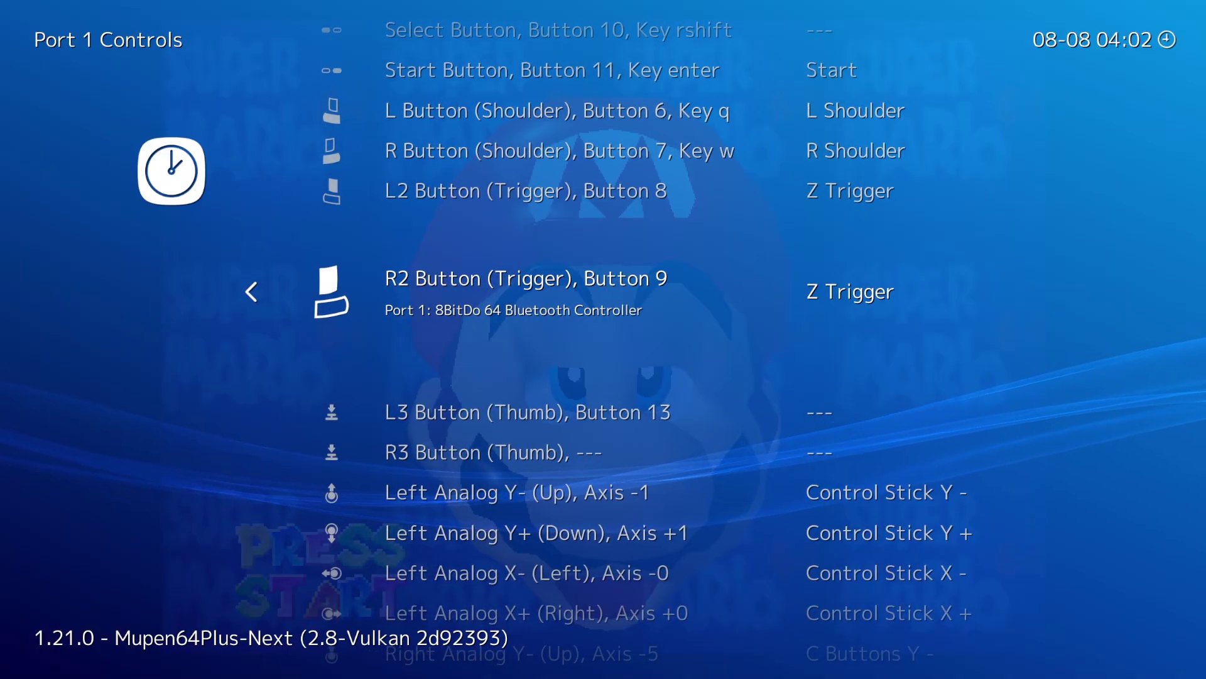
key("Up")
key("Up")
key("Up")
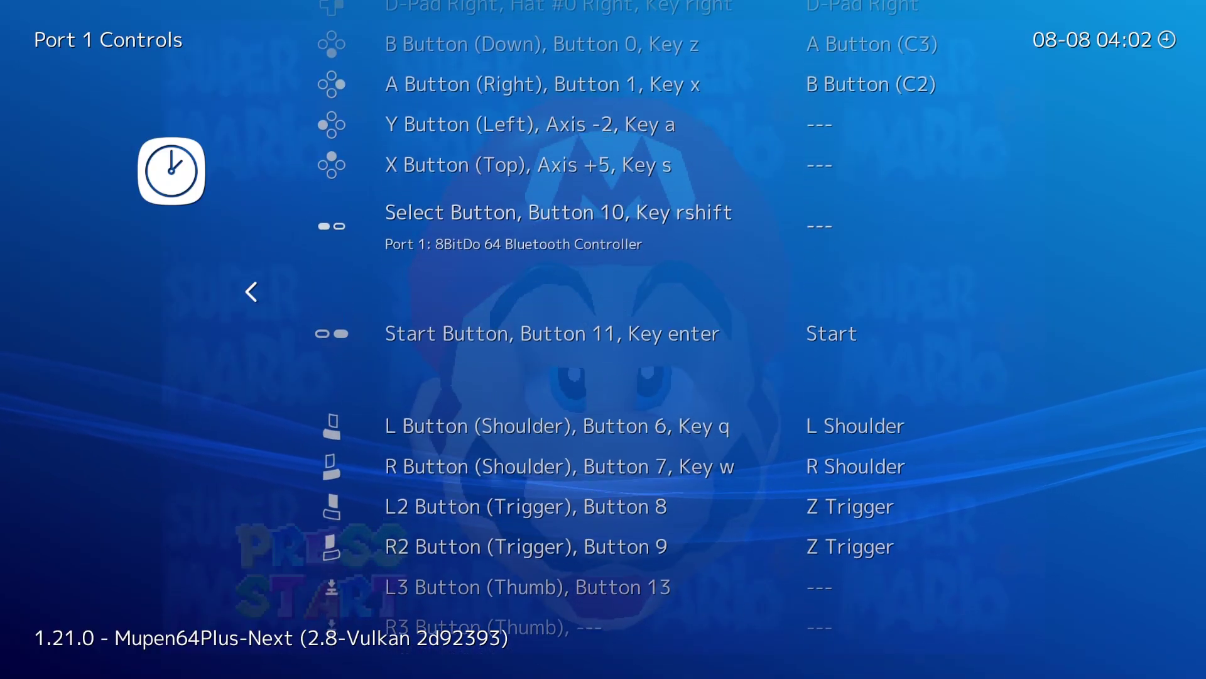
key("Up")
key("Down")
key("Down")
key("Down")
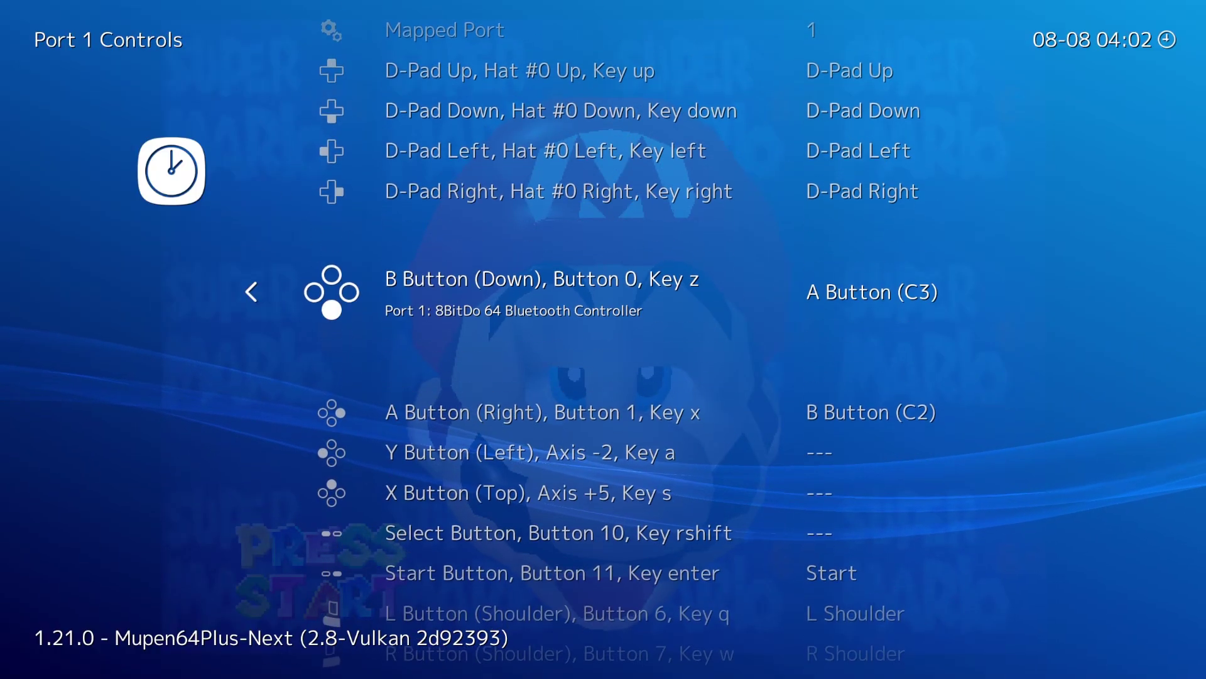
key("Down")
key("Down")
key("Down")
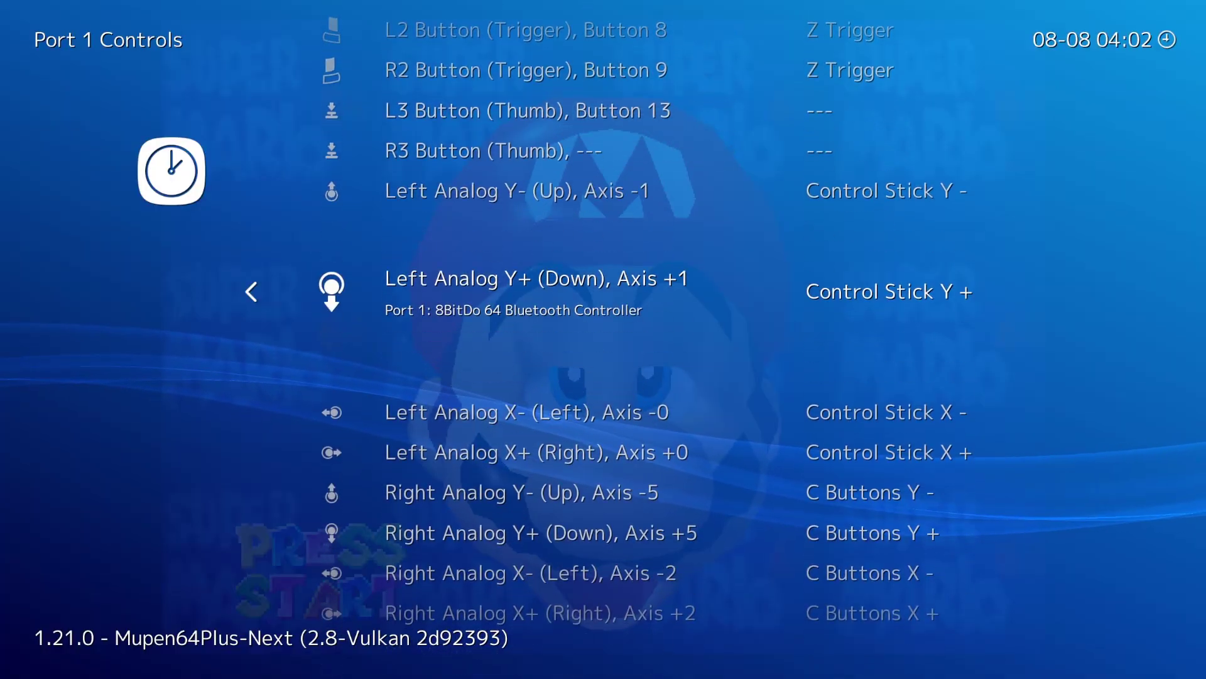
key("Up")
key("Up")
key("Up")
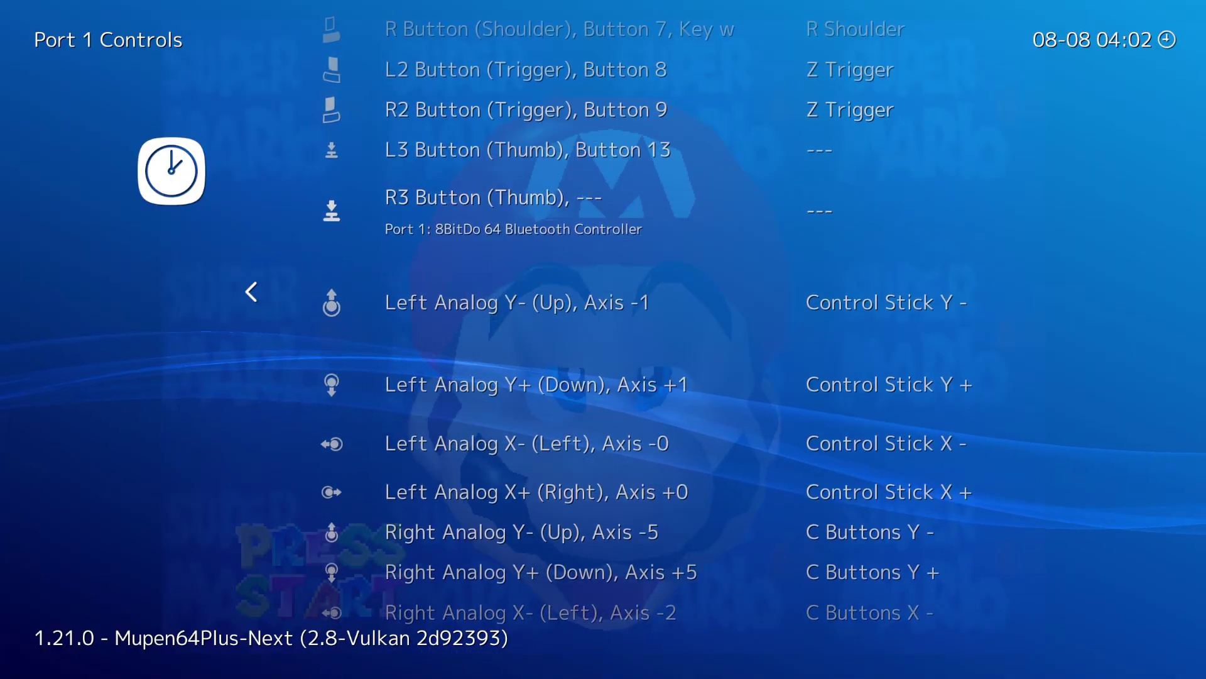
key("Up")
key("Up")
key("Up")
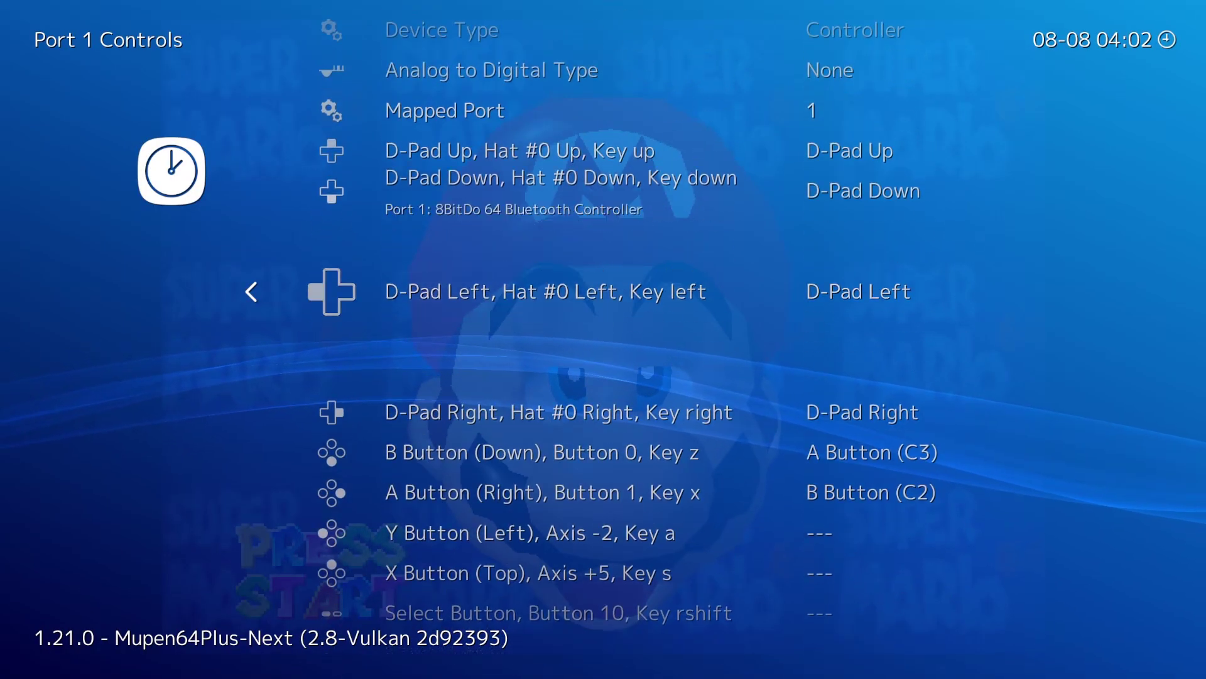
- Save a Mupen64Plus-Next core remap file and back out to the Main Menu
key("BackSpace")
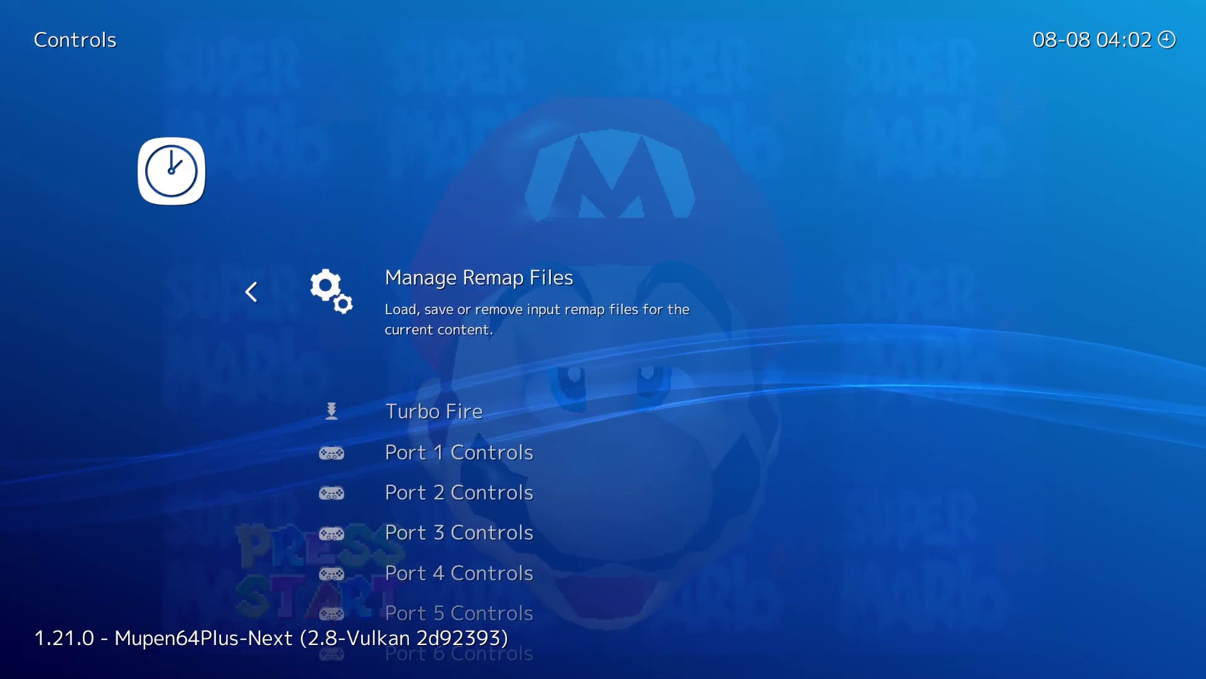
key("Return")
key("Down")
key("Down")
key("Down")
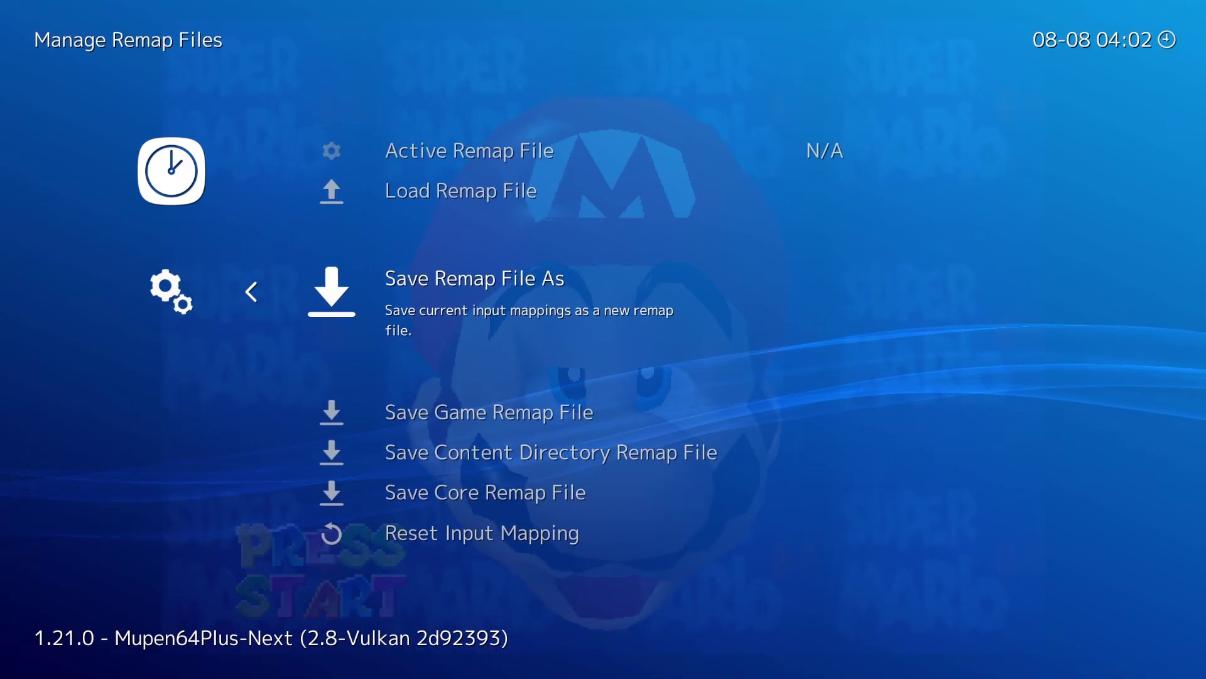
key("Down")
key("Down")
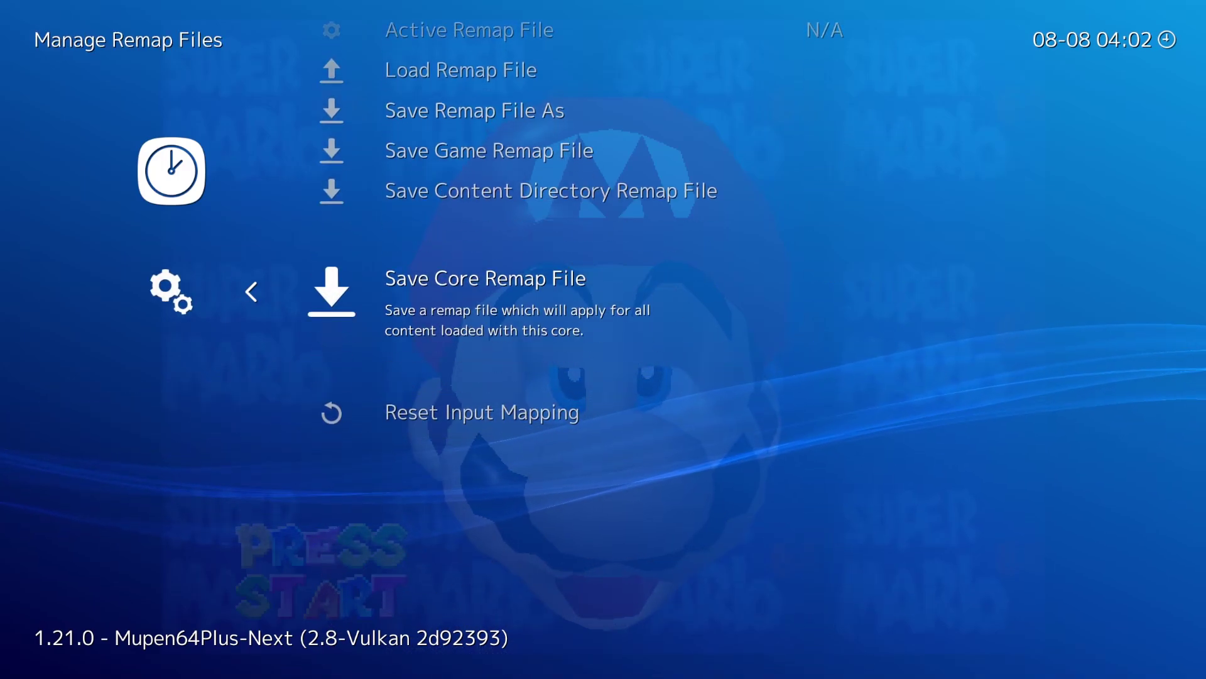
key("Return")
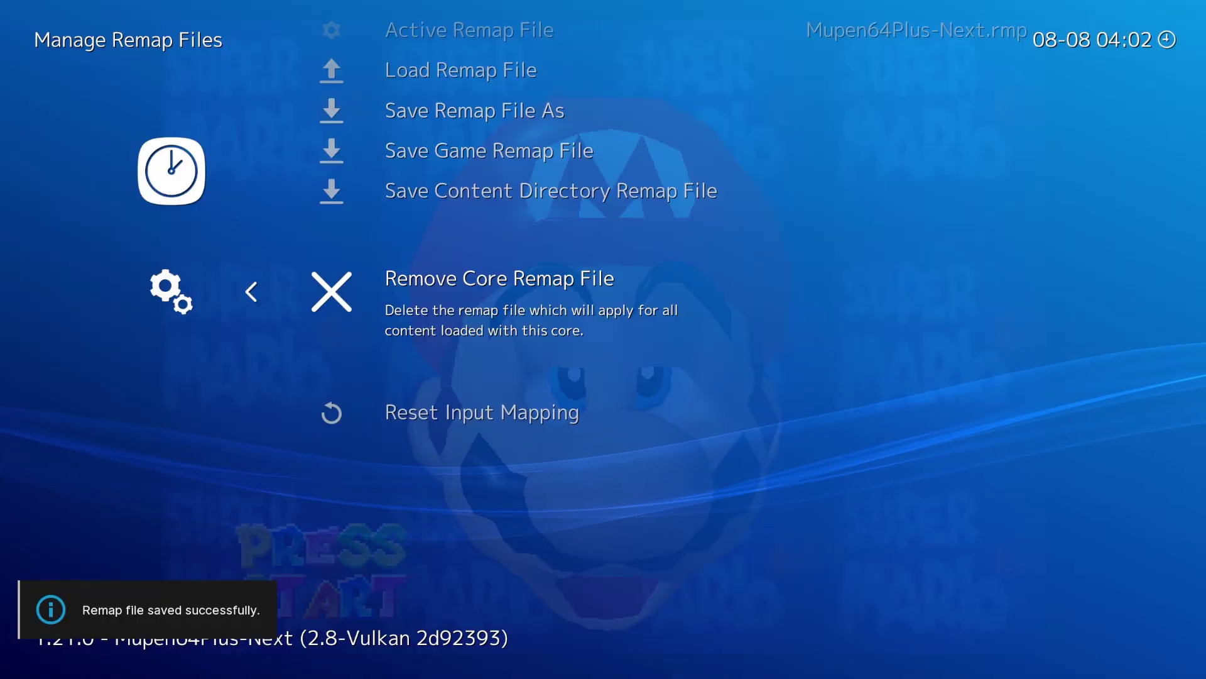
key("BackSpace")
key("BackSpace")
key("BackSpace")
key("Left")
key("Up")
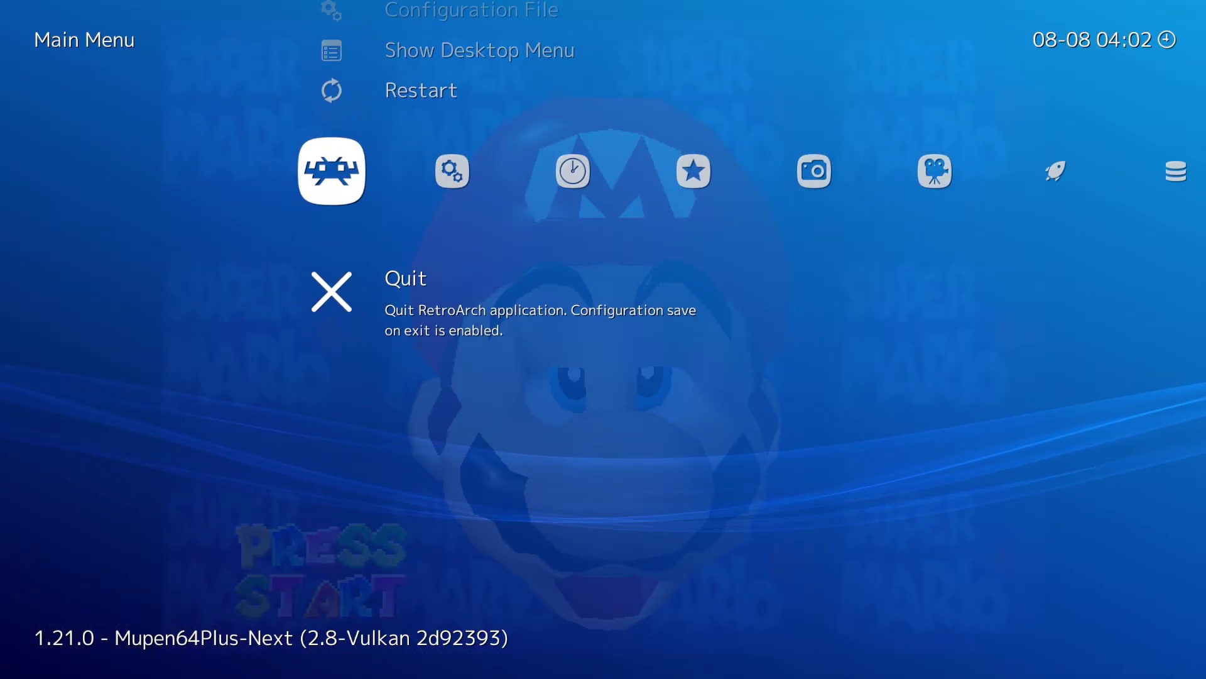
key("Up")
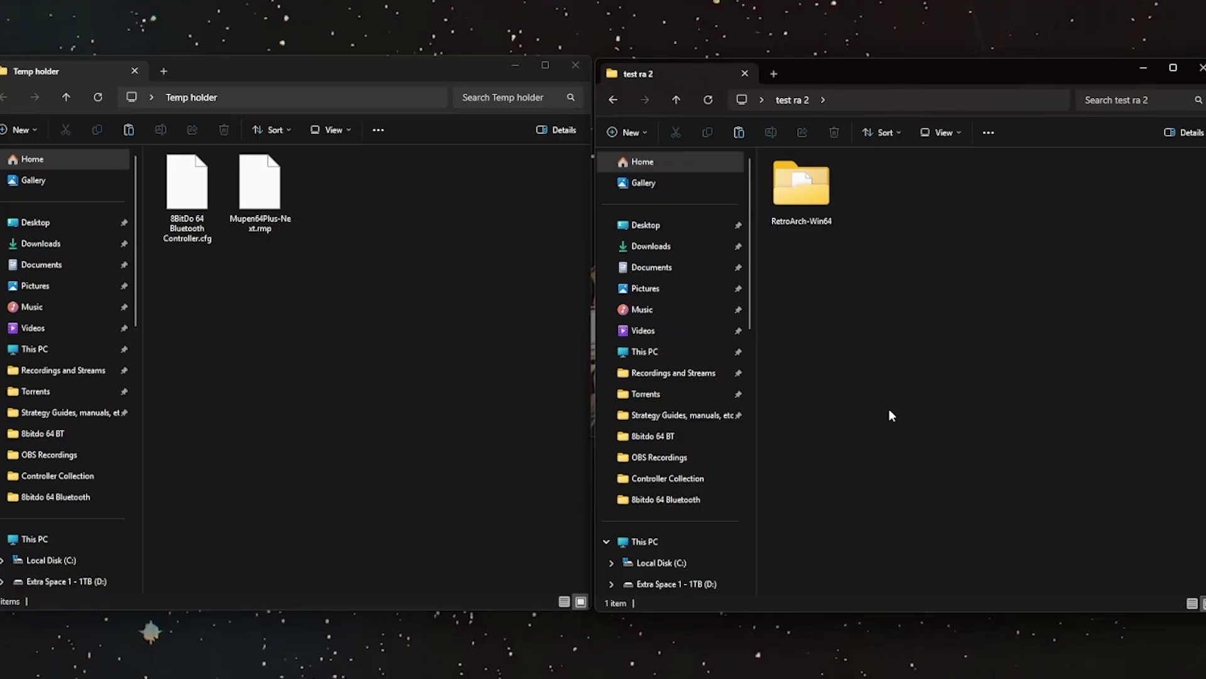
- Move the 8BitDo 64 controller profile .cfg into RetroArch-Win64\autoconfig\dinput
double_click(801, 210)
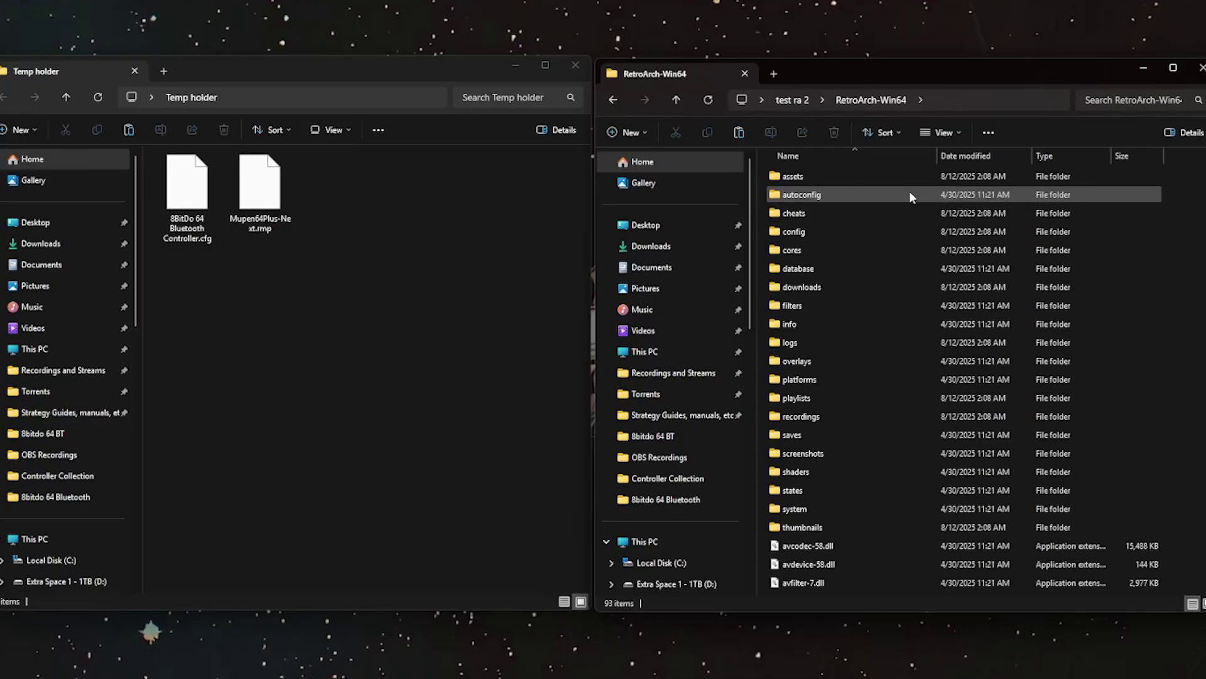
left_click(910, 196)
double_click(909, 191)
double_click(910, 177)
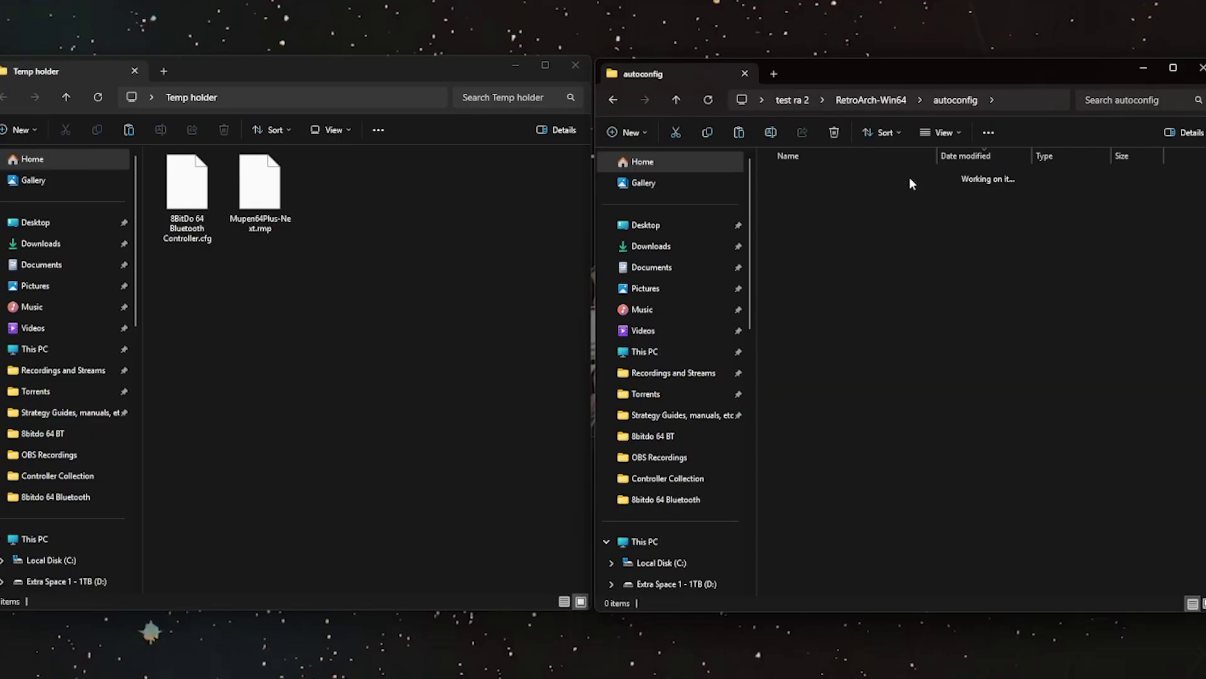
mouse_move(192, 207)
left_mouse_down()
mouse_move(209, 231)
mouse_move(1003, 395)
mouse_move(1190, 387)
left_mouse_up()
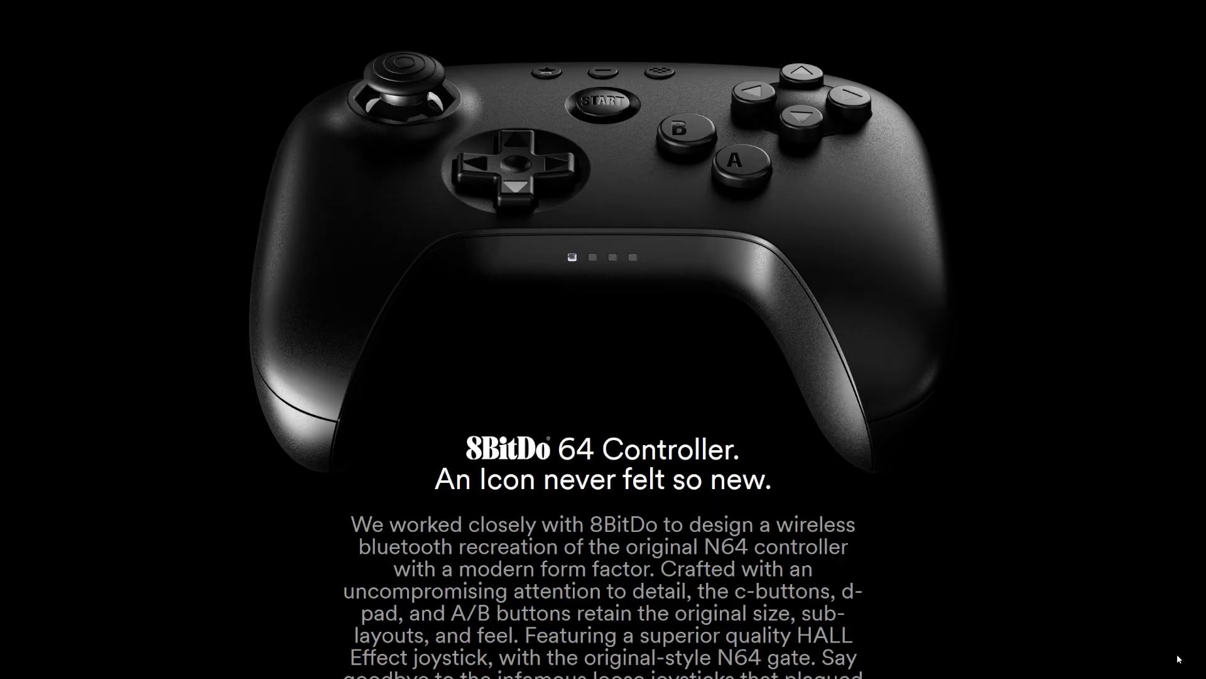
- Scroll down the 8BitDo 64 Controller page to read its description
scroll(1178, 659, "down", 3)
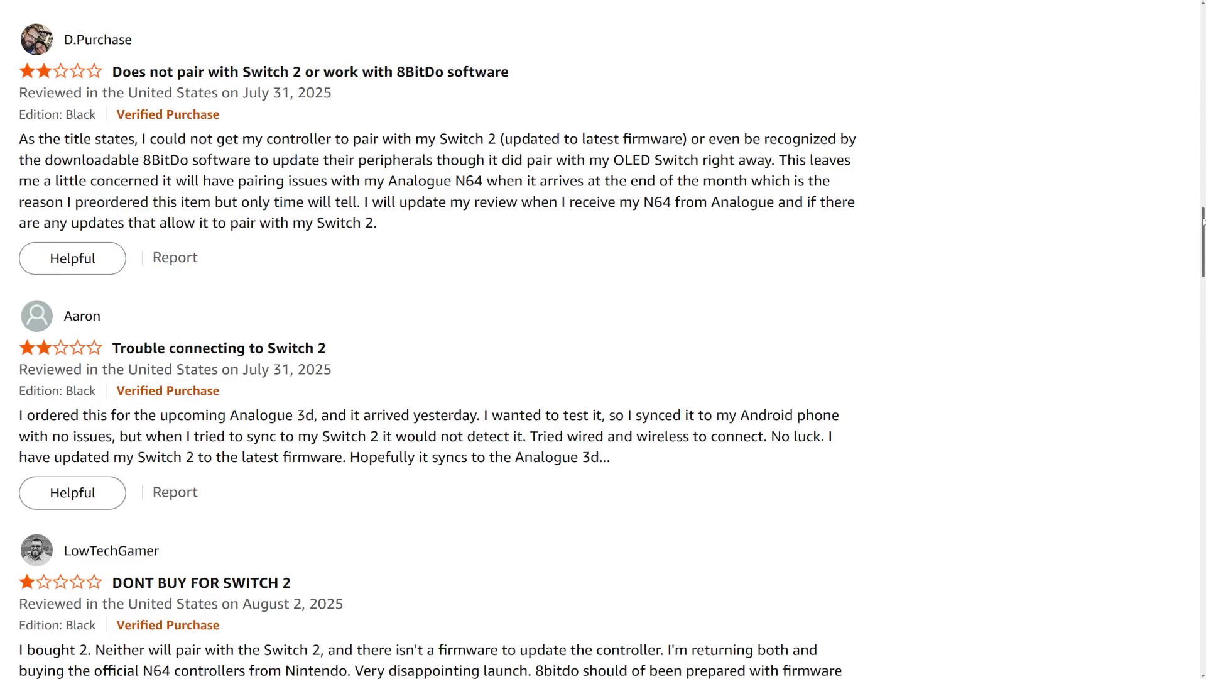
- Scroll the reviews, then view the 8Bitdo 64 listing's White edition and switch back to Black
left_click_drag(1203, 219, 1204, 252)
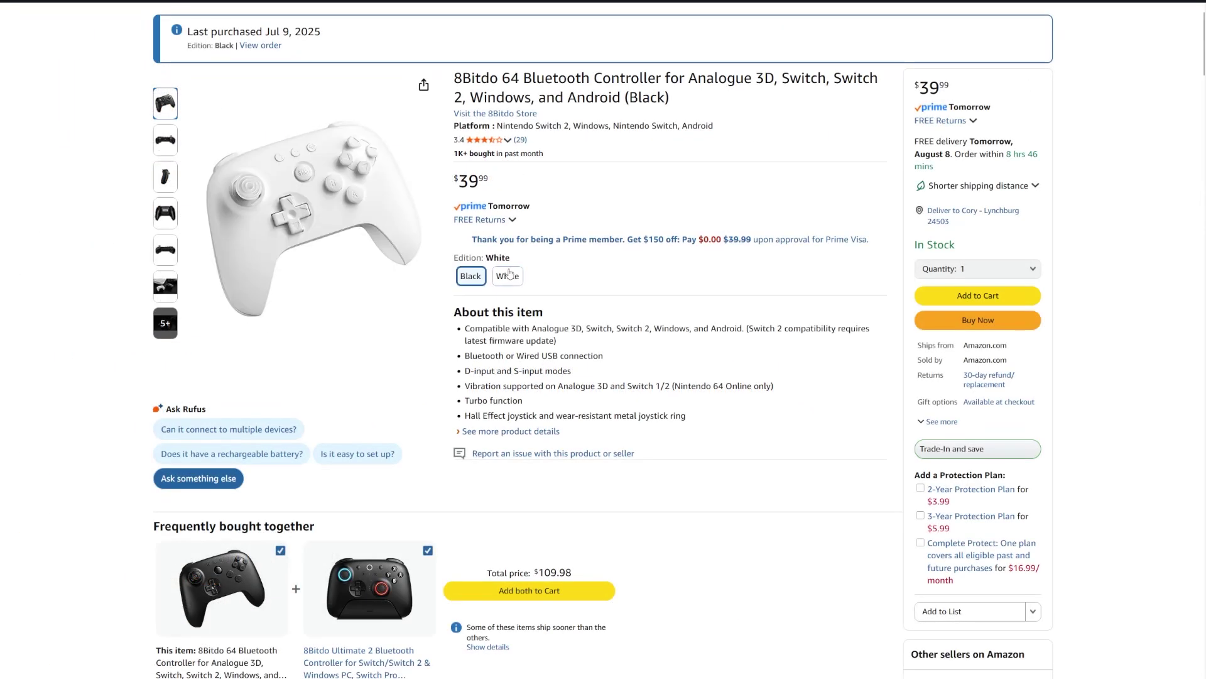
left_click(509, 277)
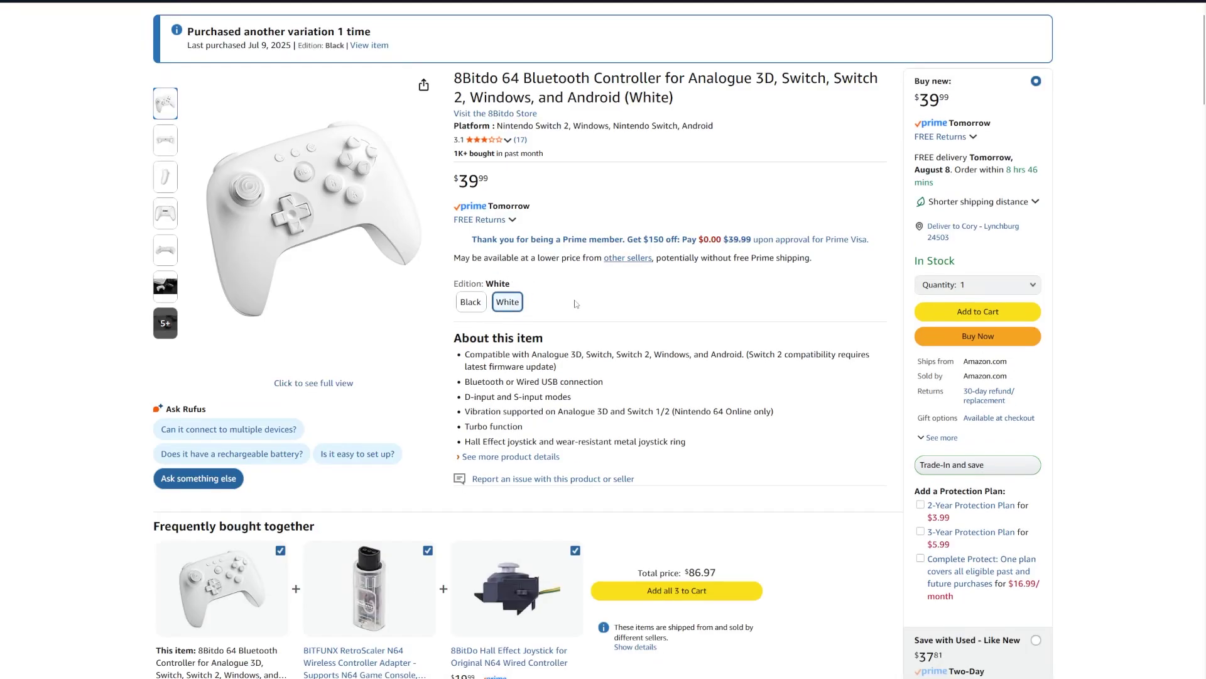
left_click(461, 296)
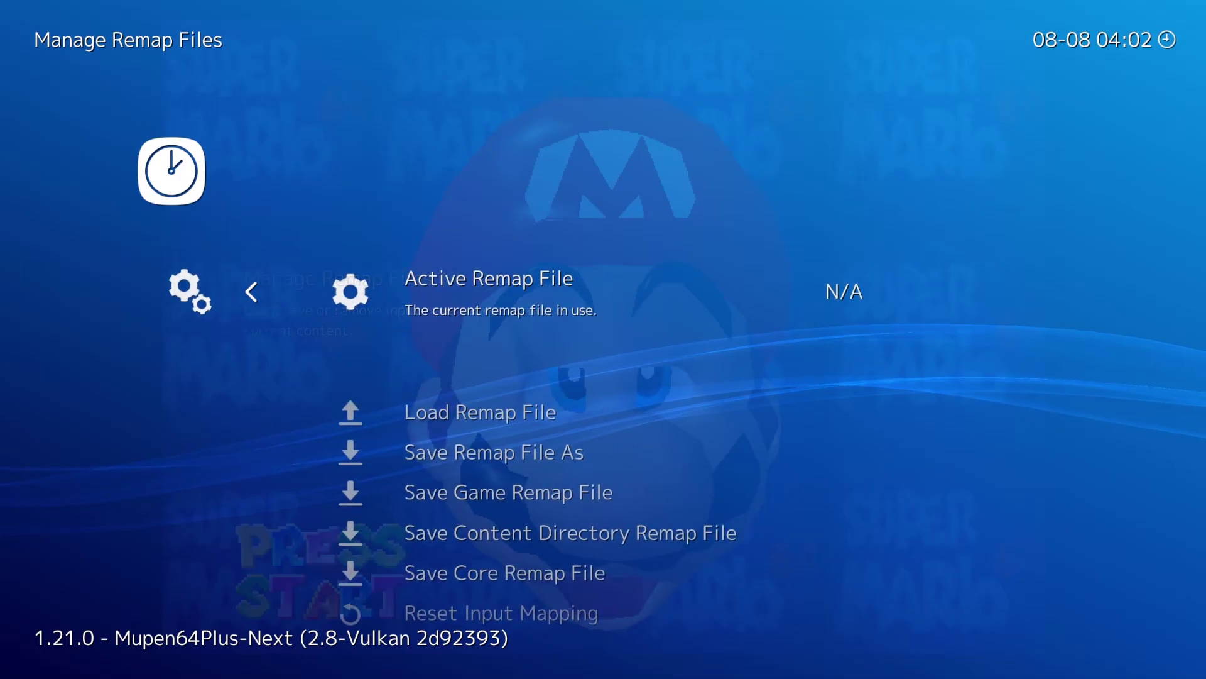
- Save the core remap file and the 8BitDo 64 Bluetooth Controller profile, then return to Main Menu
key("Down")
key("Down")
key("Down")
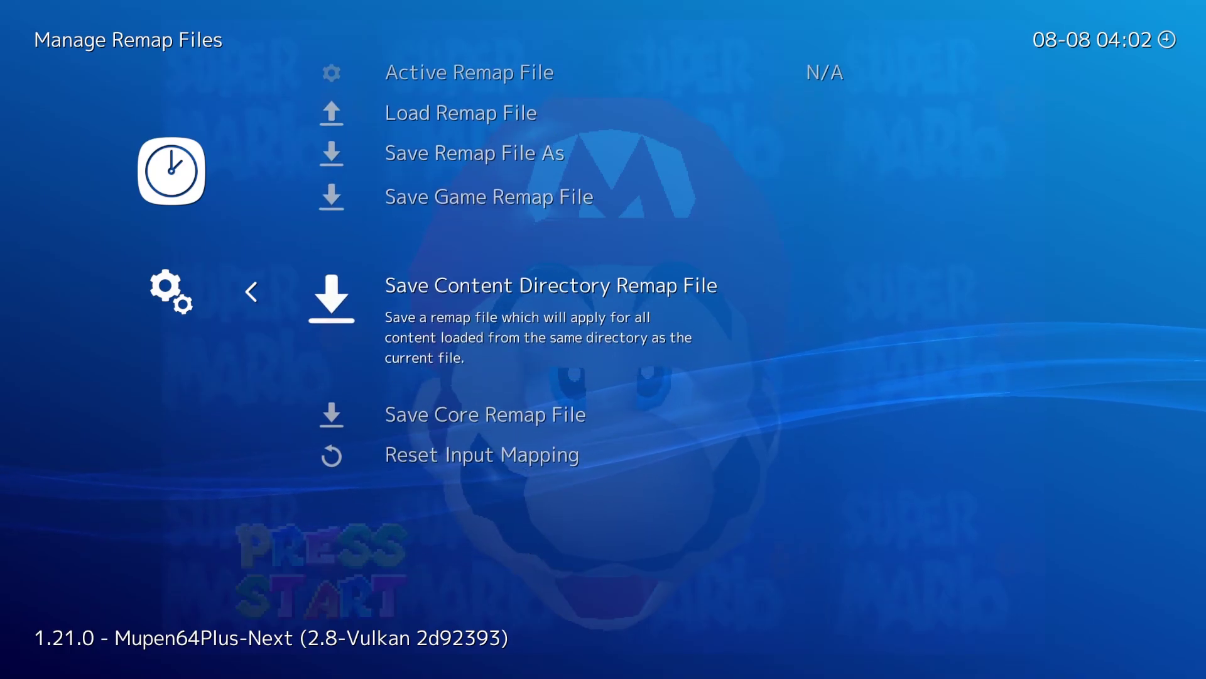
key("Return")
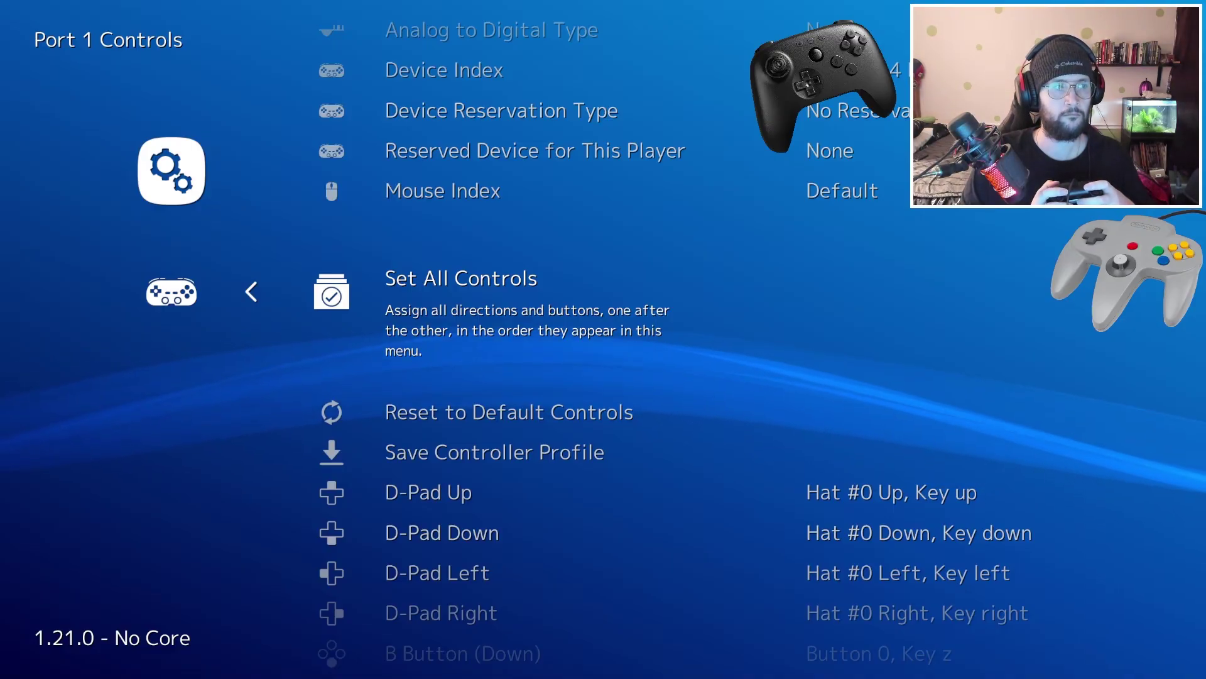
key("Down")
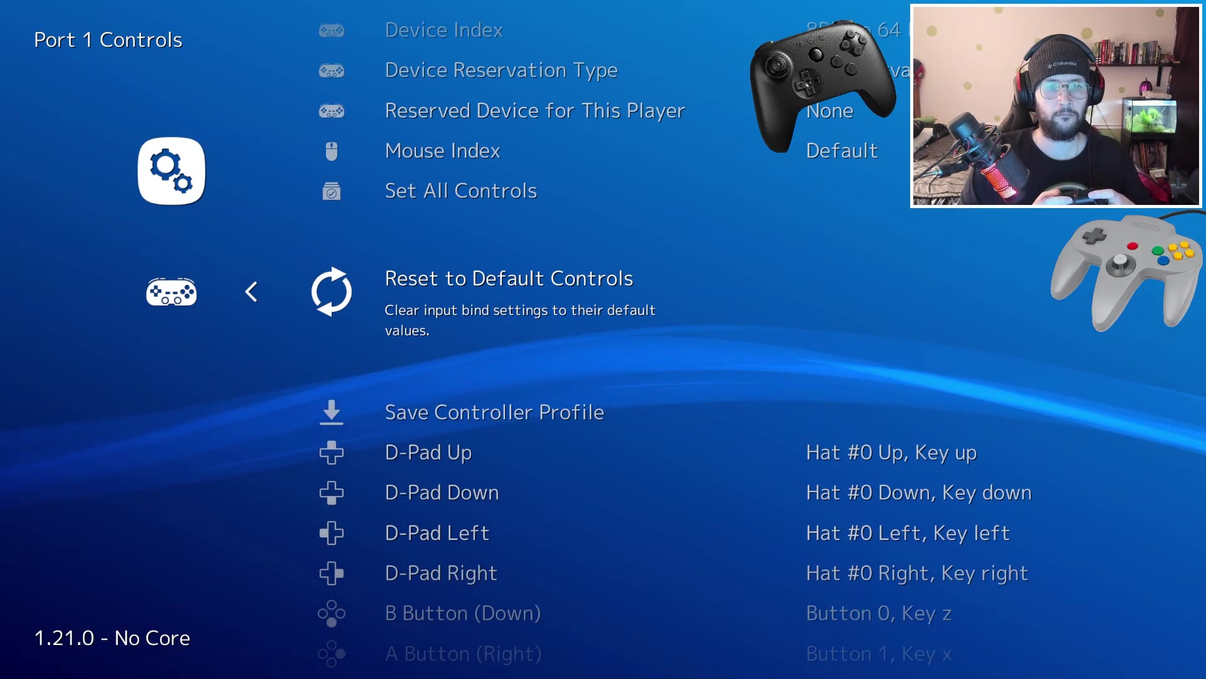
key("Down")
key("Return")
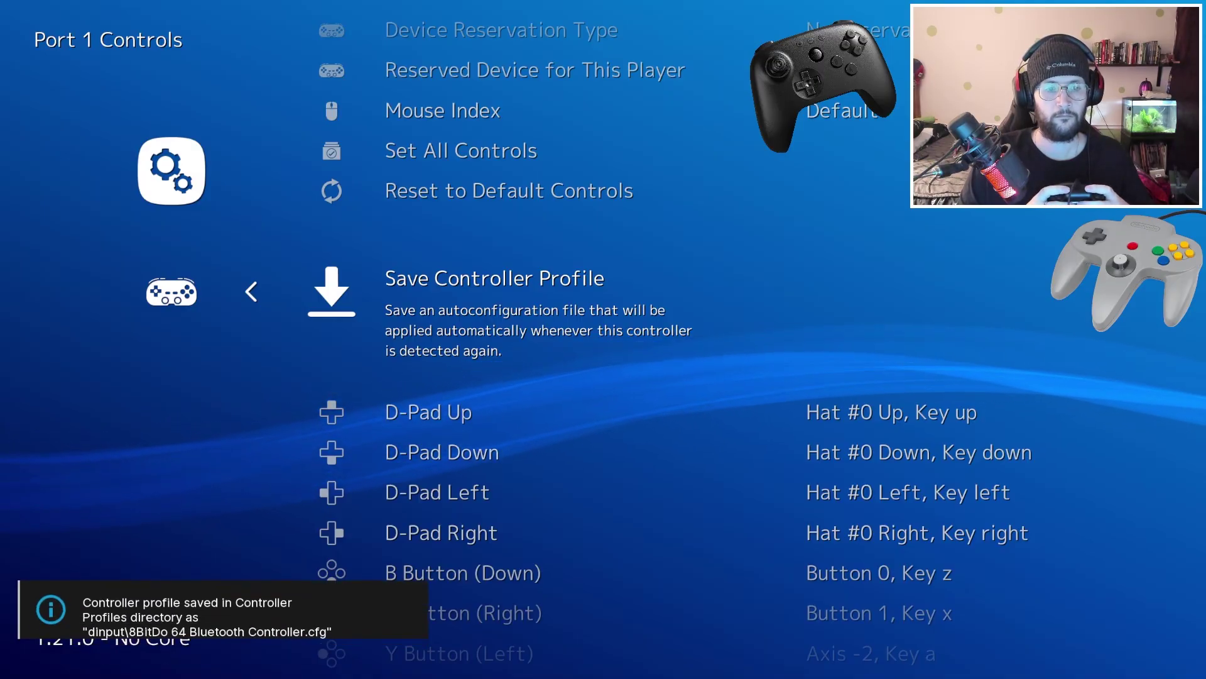
key("BackSpace")
key("BackSpace")
key("Left")
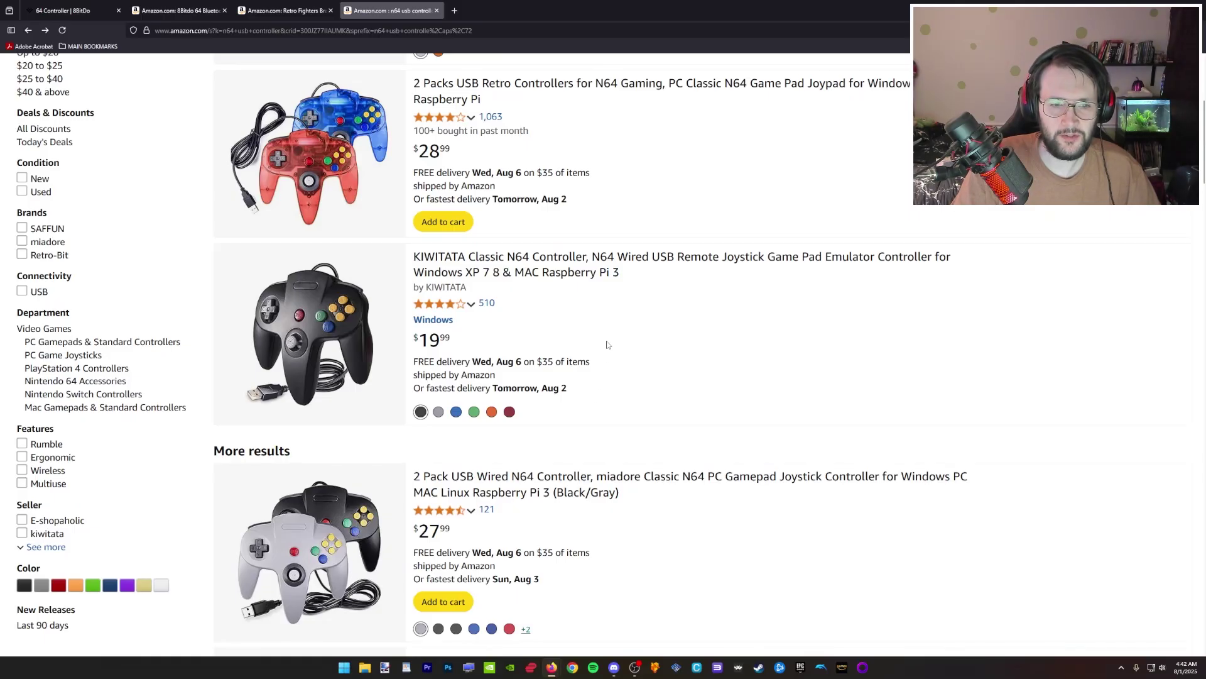
- Scroll the 'n64 usb controller' results down to the Hyperkin adapter and KIWITATA listings
scroll(545, 382, "down", 8)
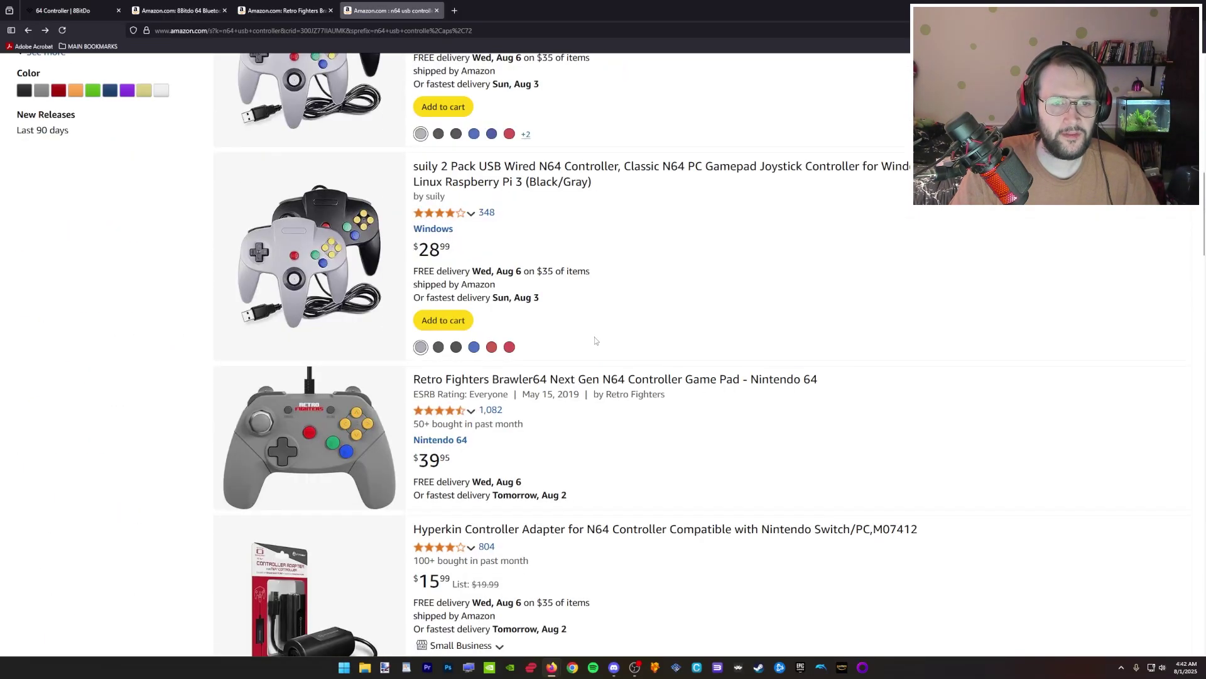
scroll(595, 340, "down", 1)
scroll(612, 307, "down", 3)
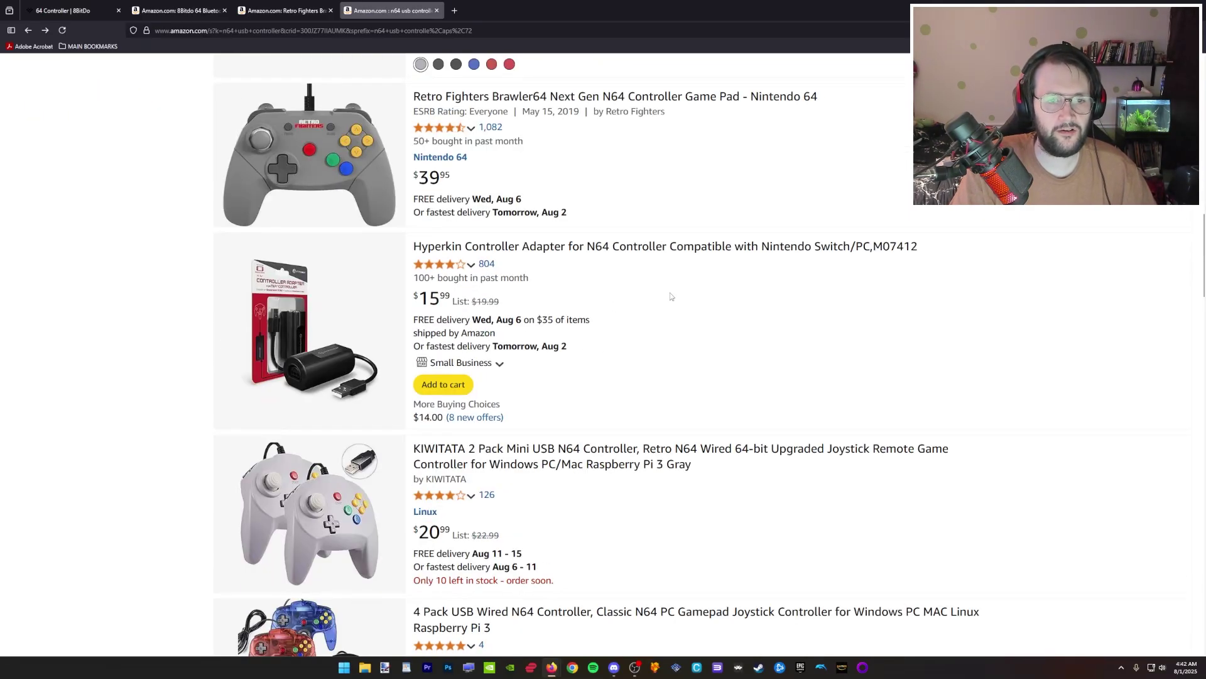